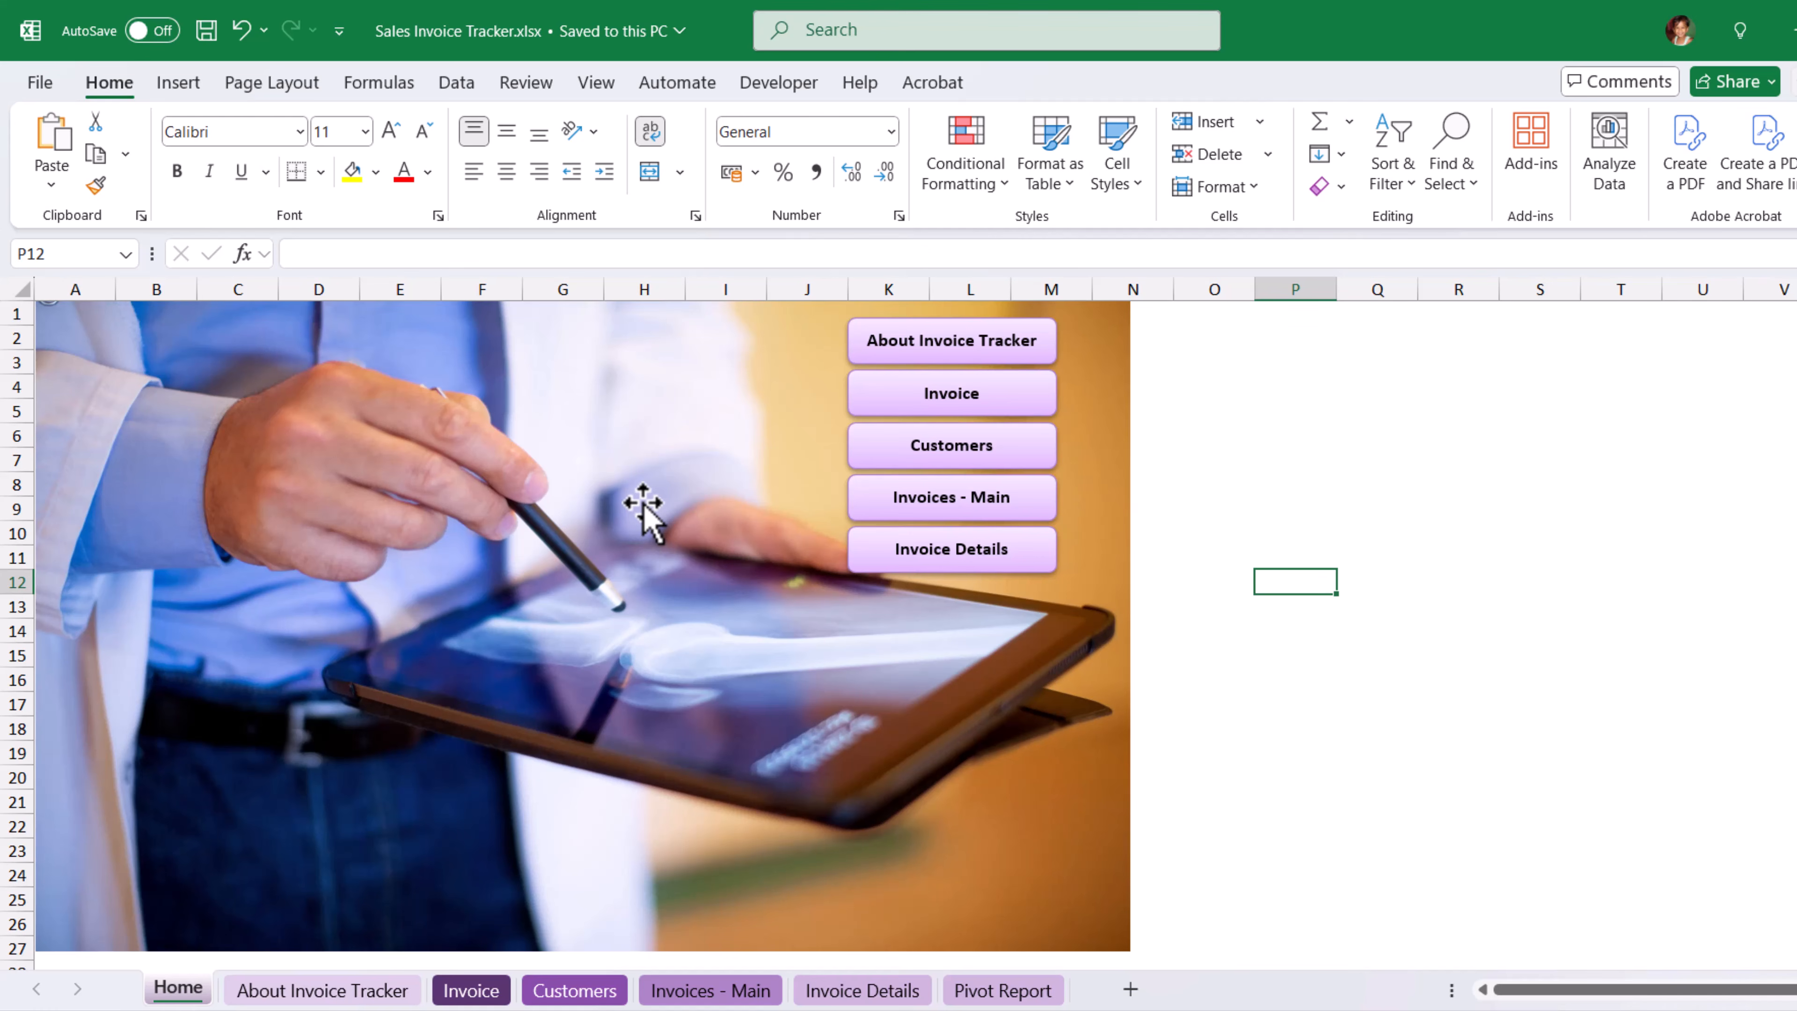
Compress the large picture on the Home sheet to the Web (150 ppi) resolution.
click(1266, 539)
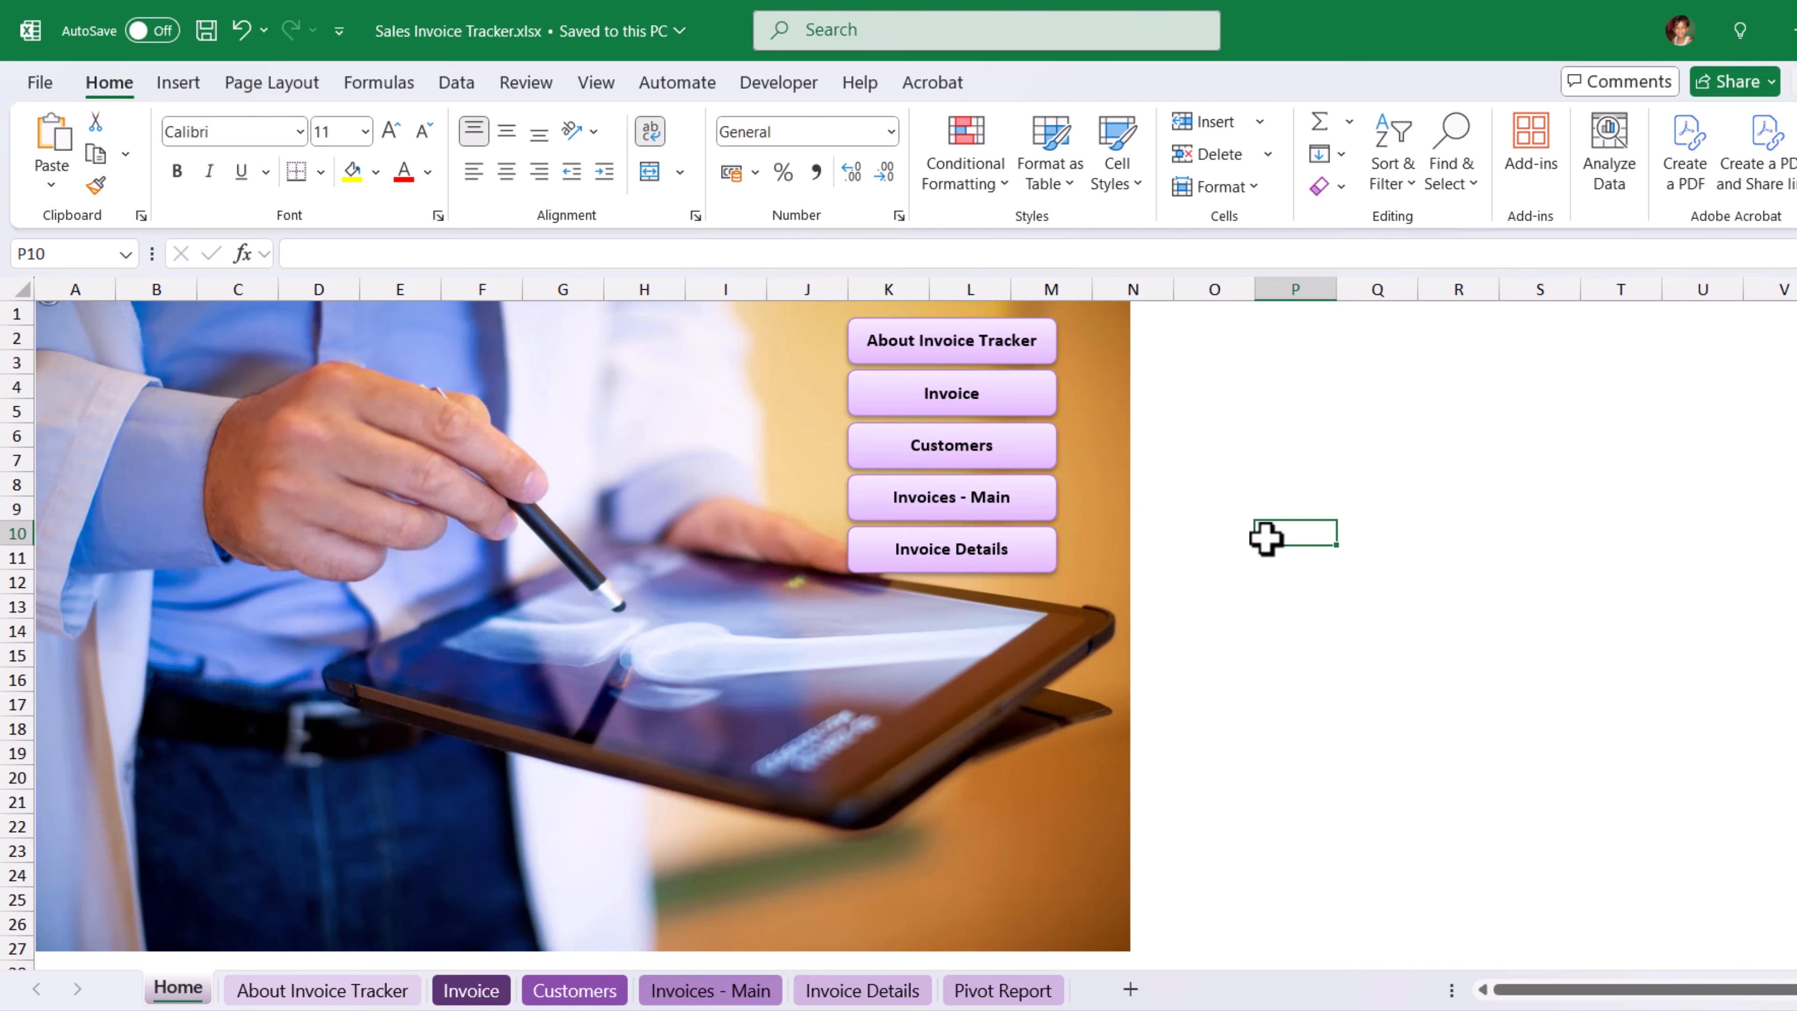
click(679, 496)
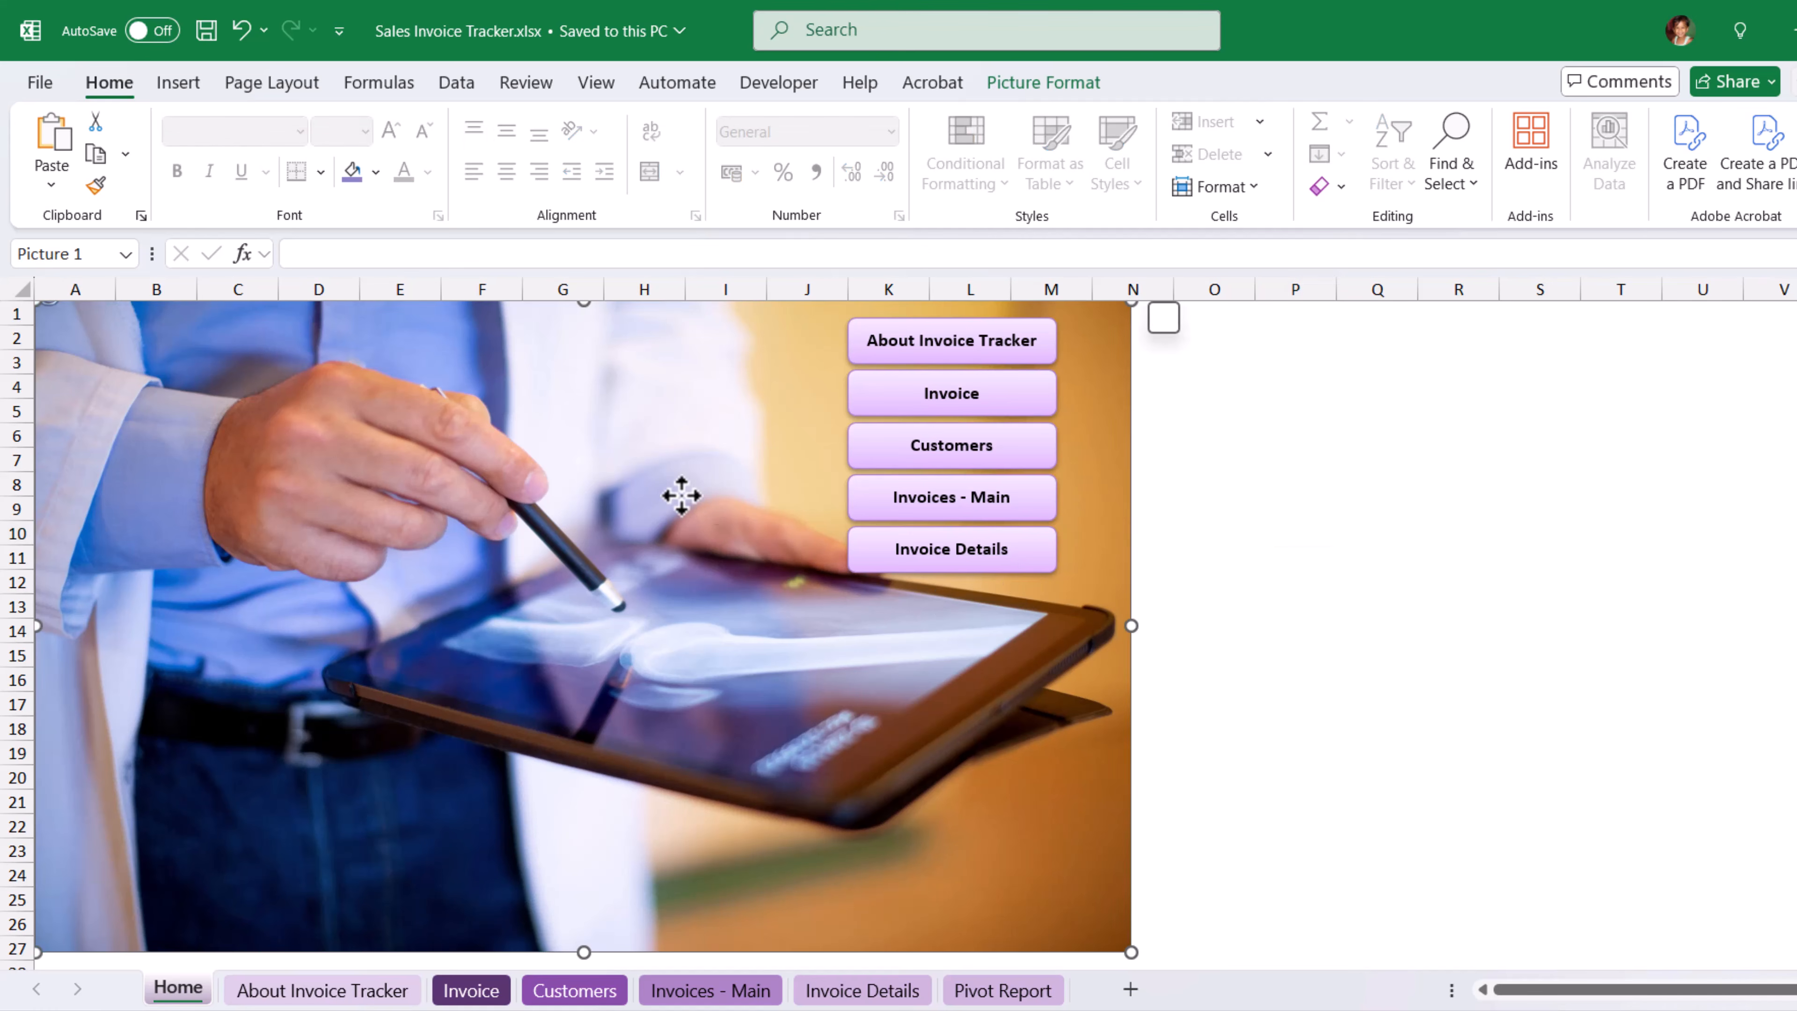
click(1062, 83)
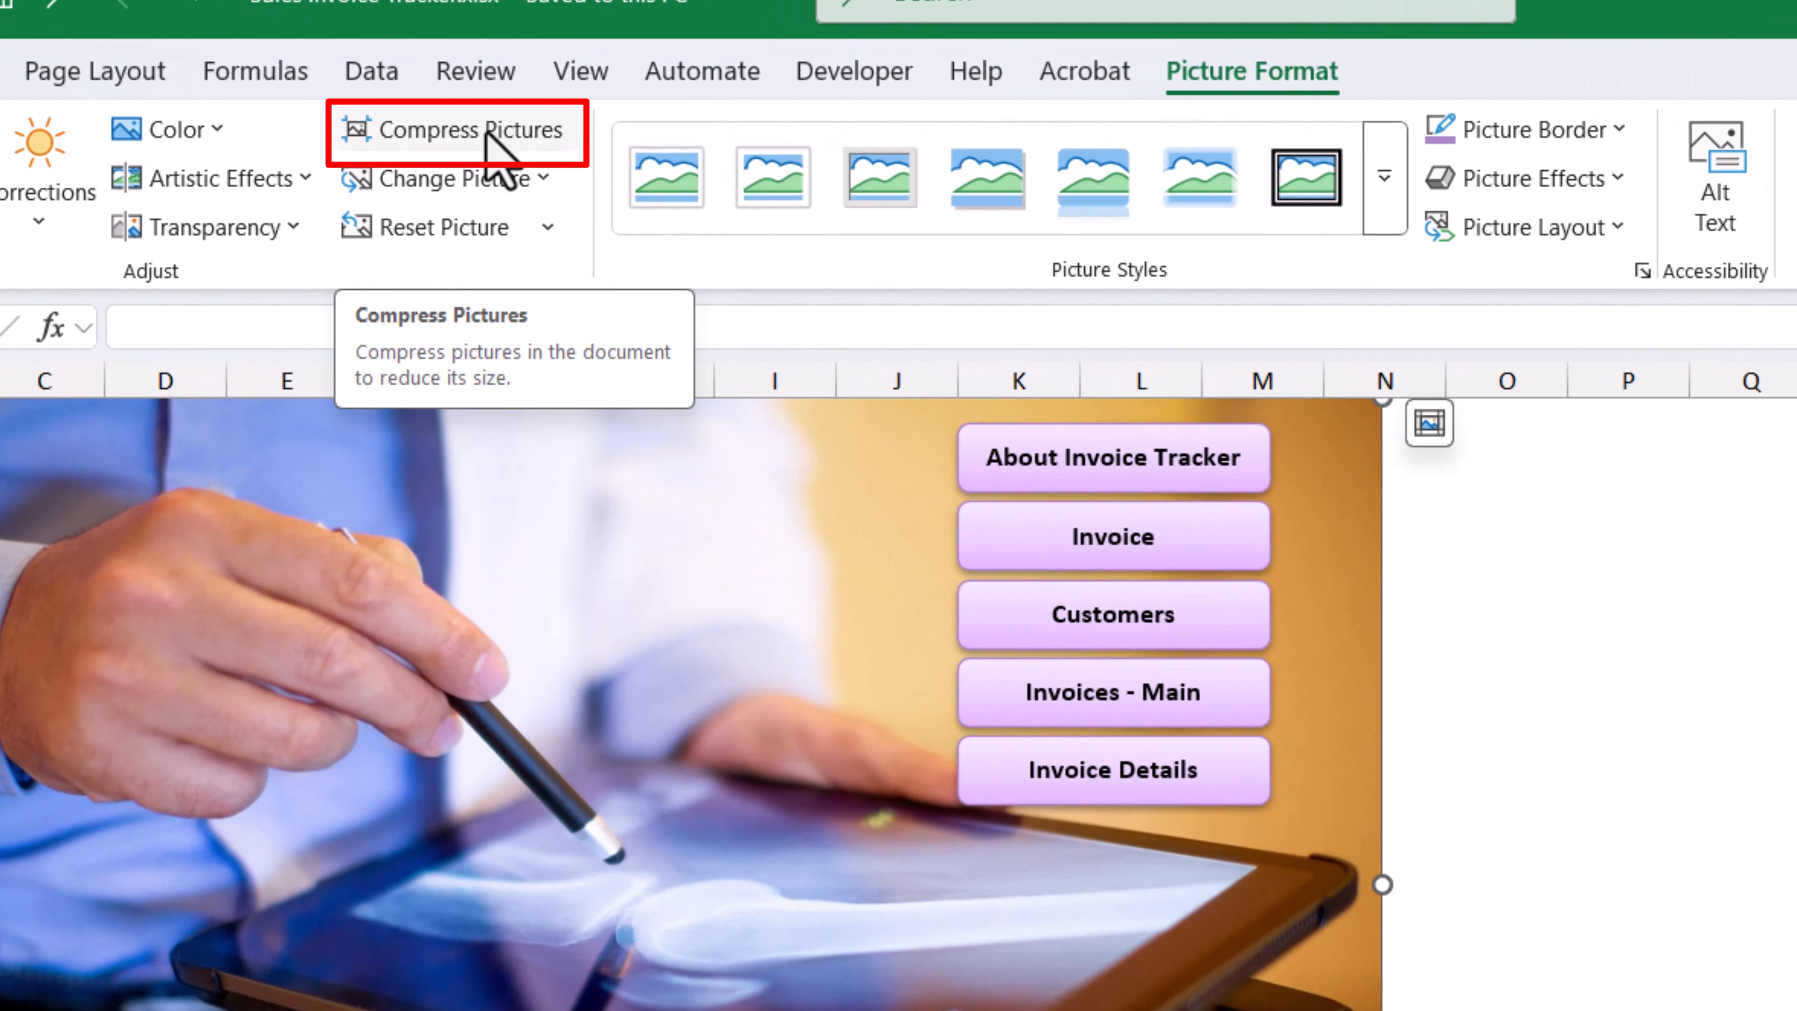
click(492, 135)
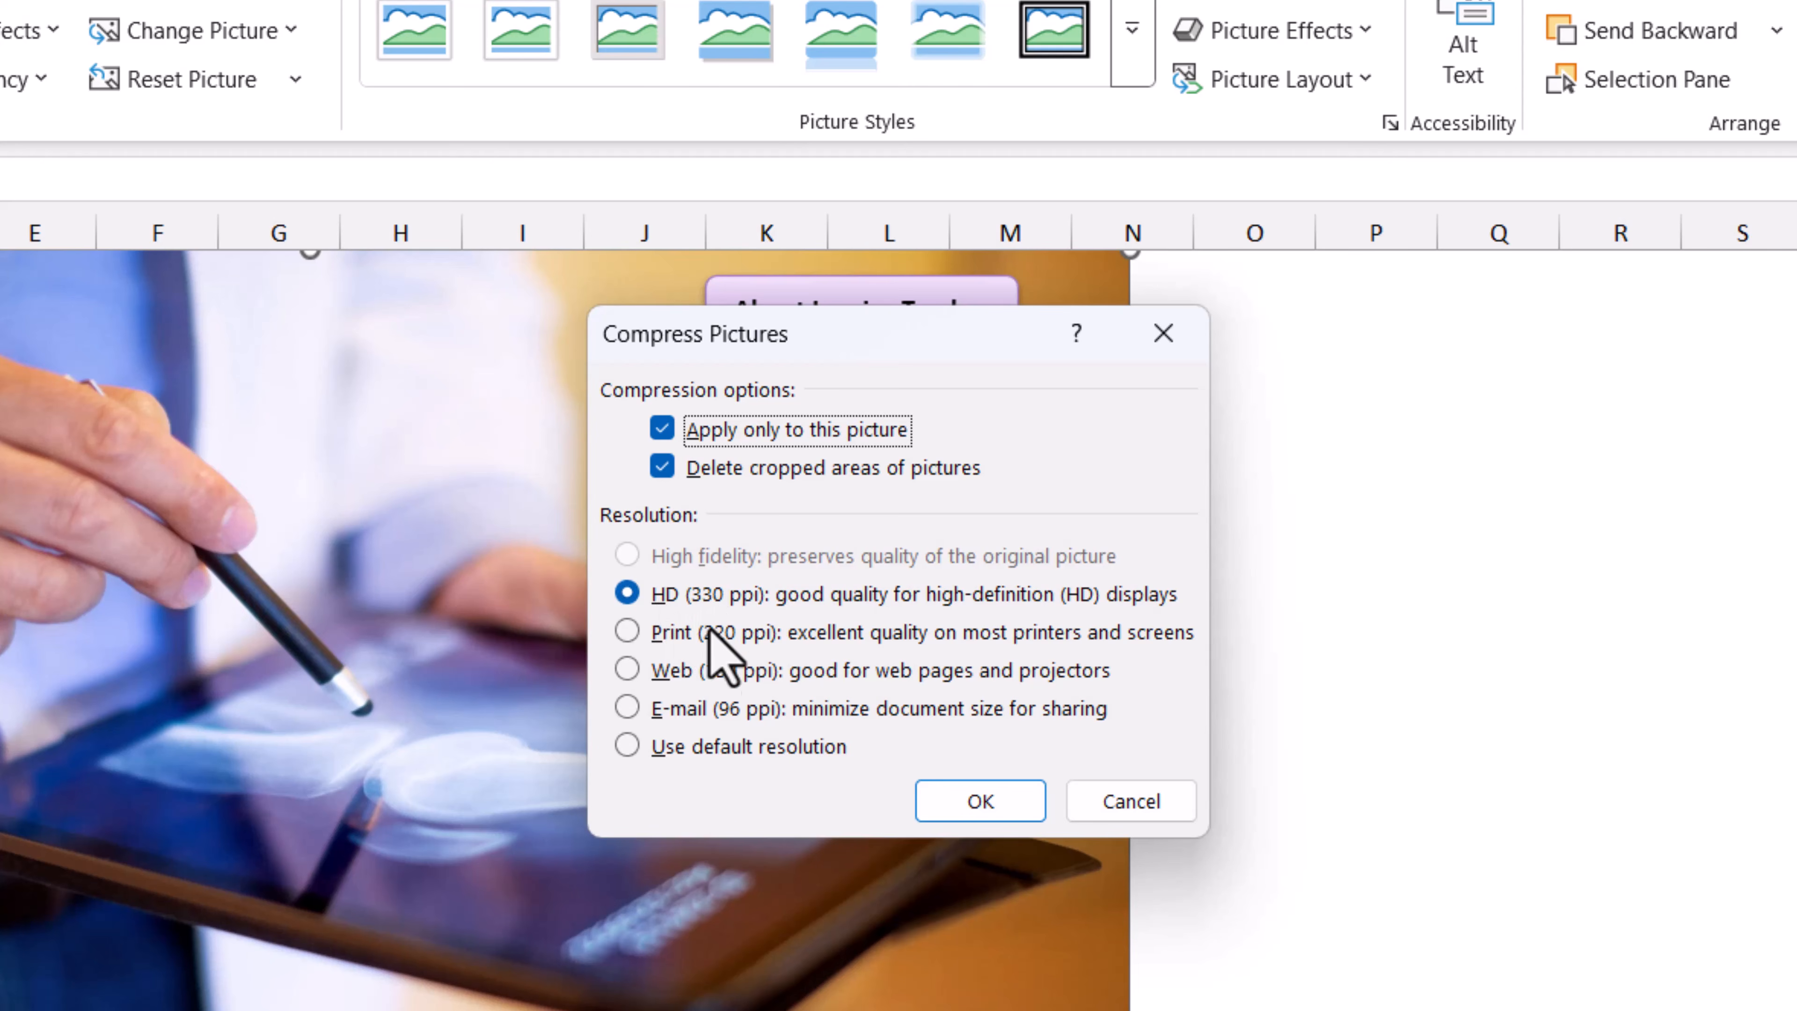
click(690, 711)
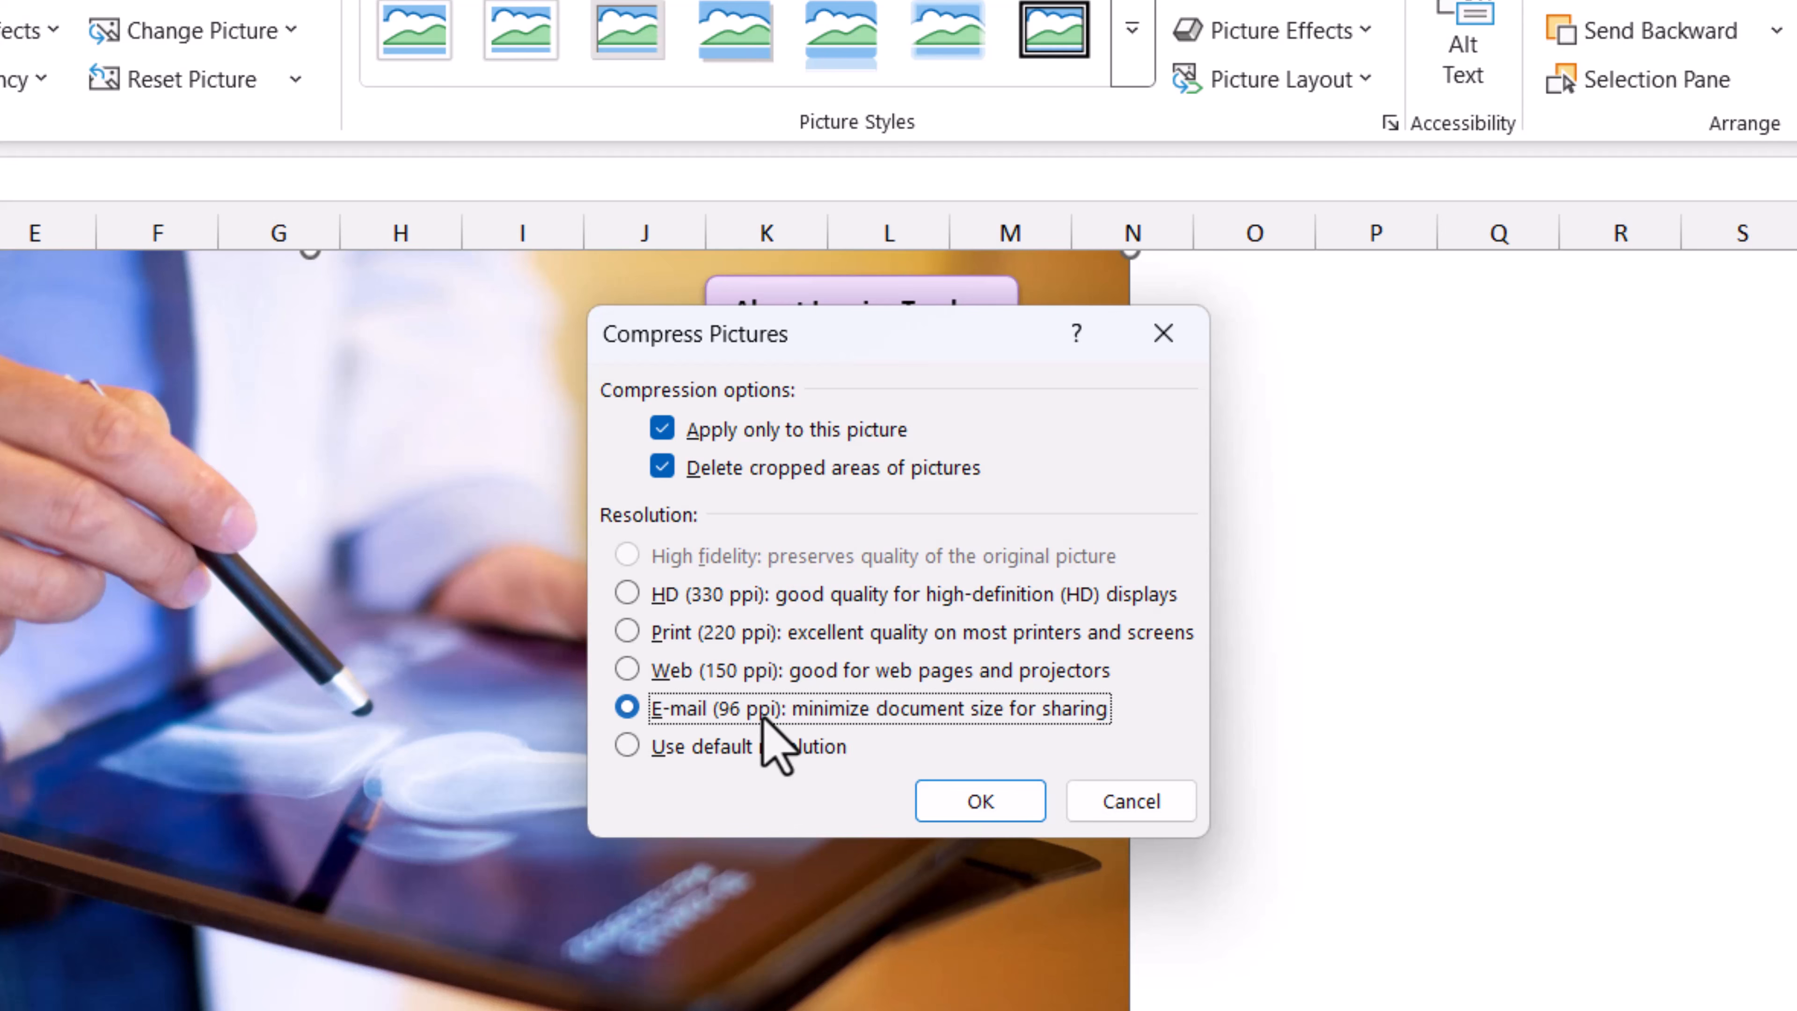
click(734, 673)
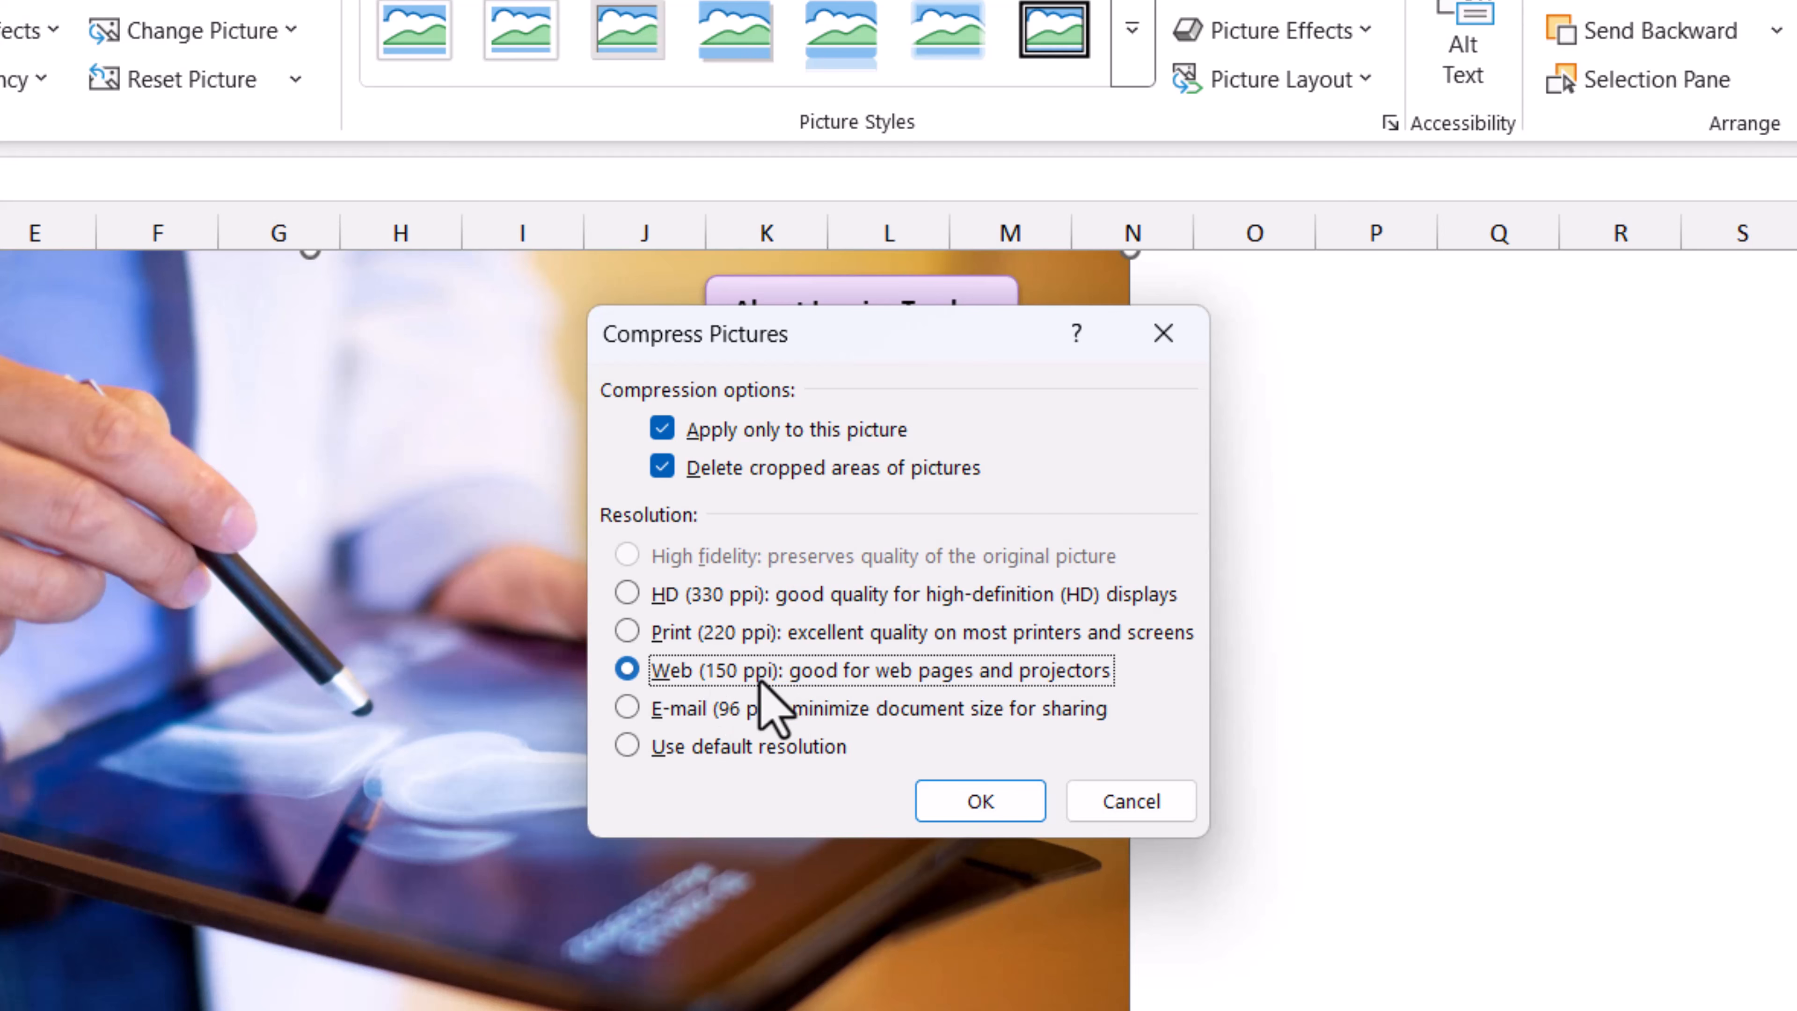
click(968, 799)
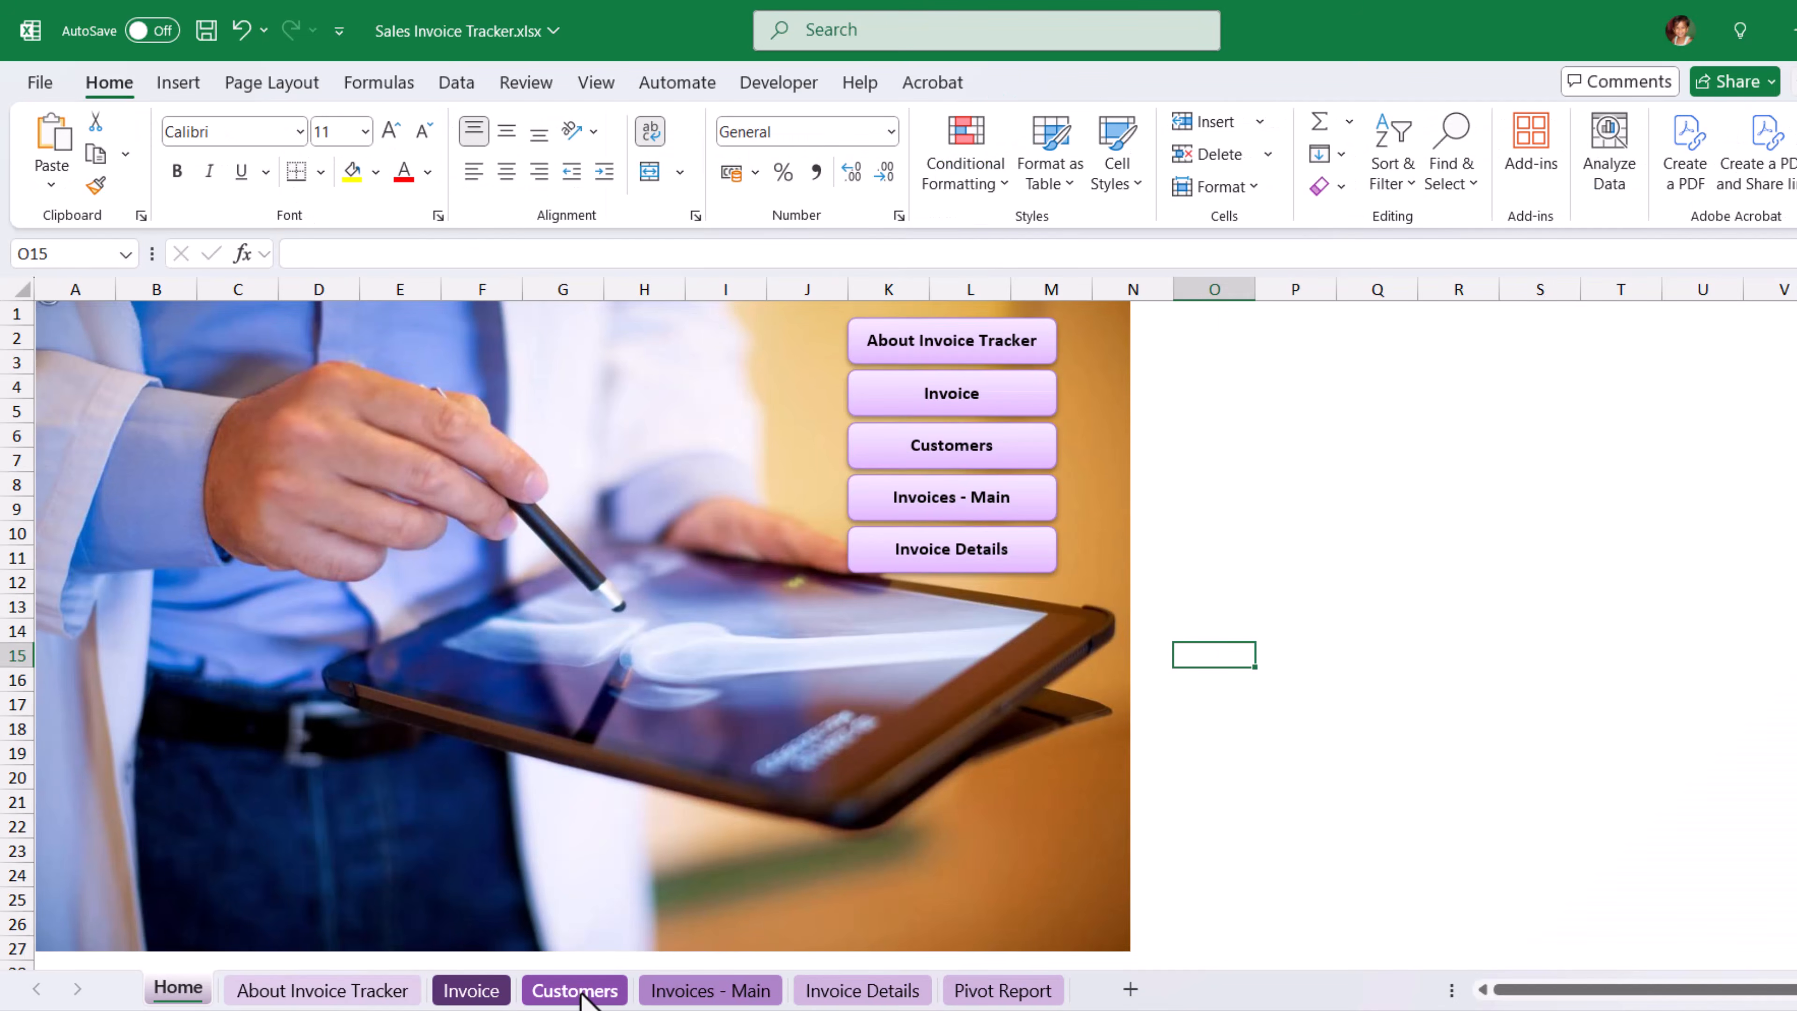
Examine how far the used range of the Customers sheet extends beyond its table, and return to the sheet's start.
click(577, 990)
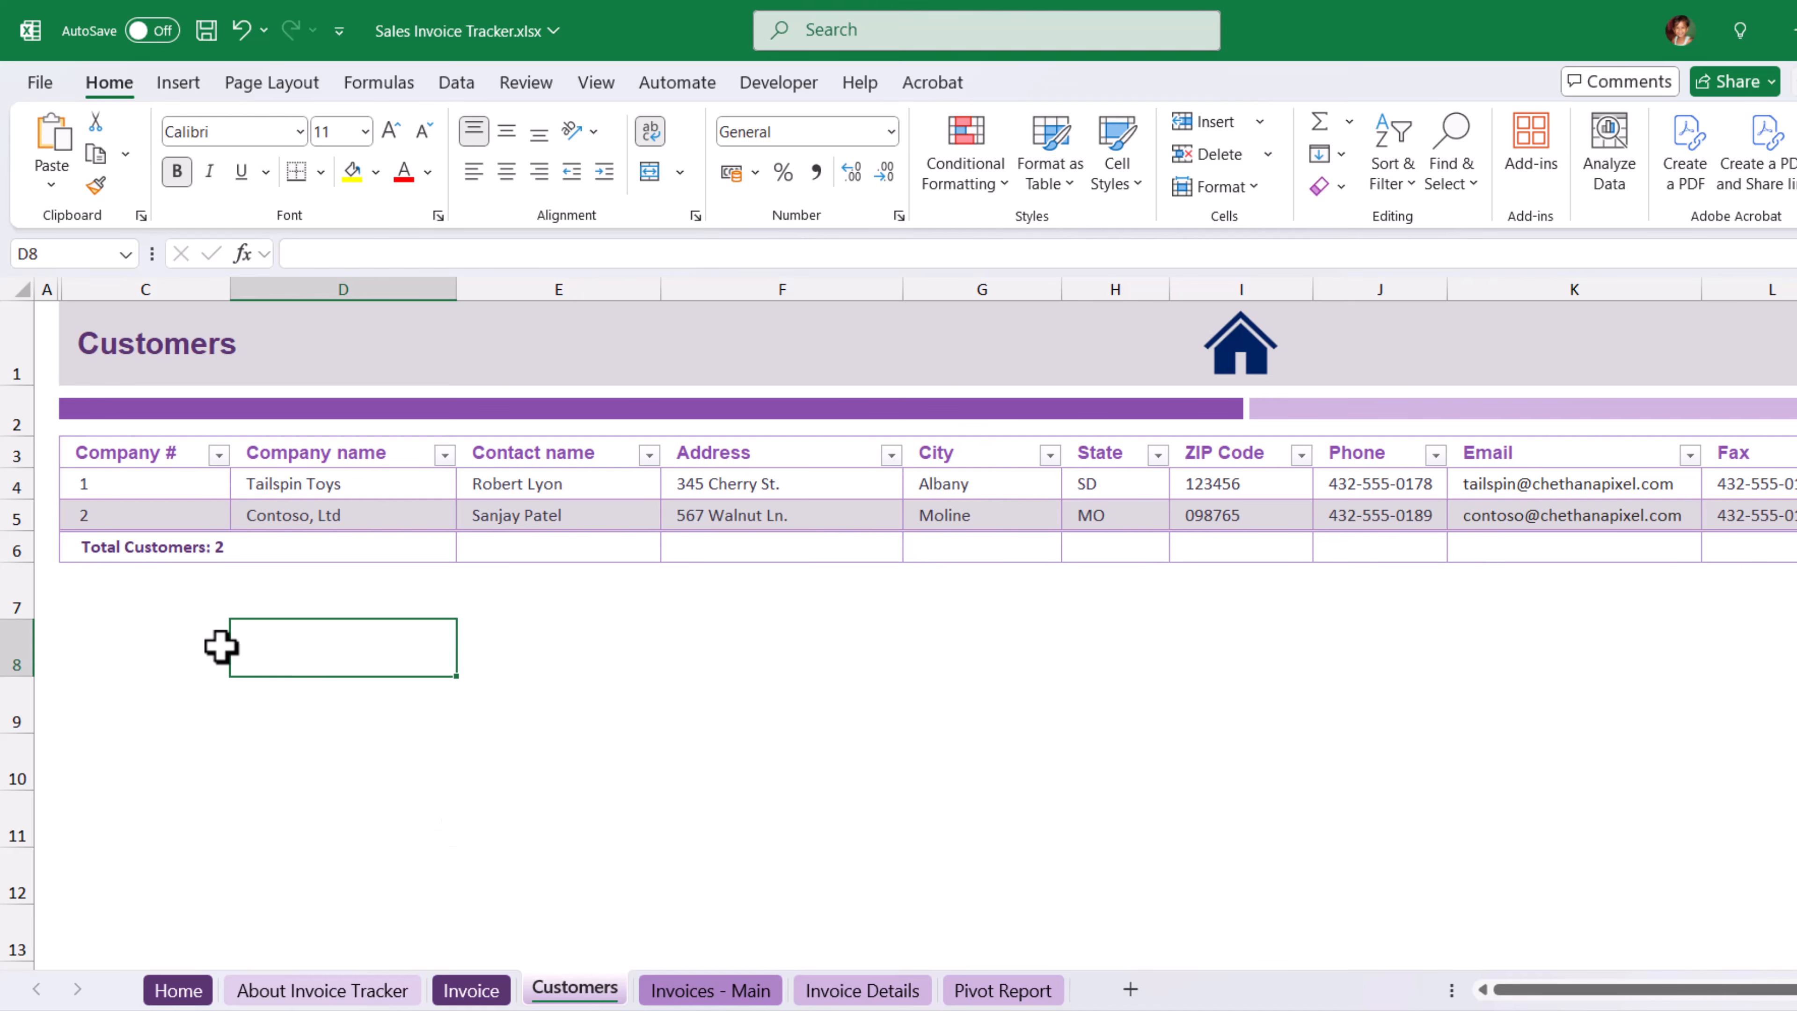
click(134, 574)
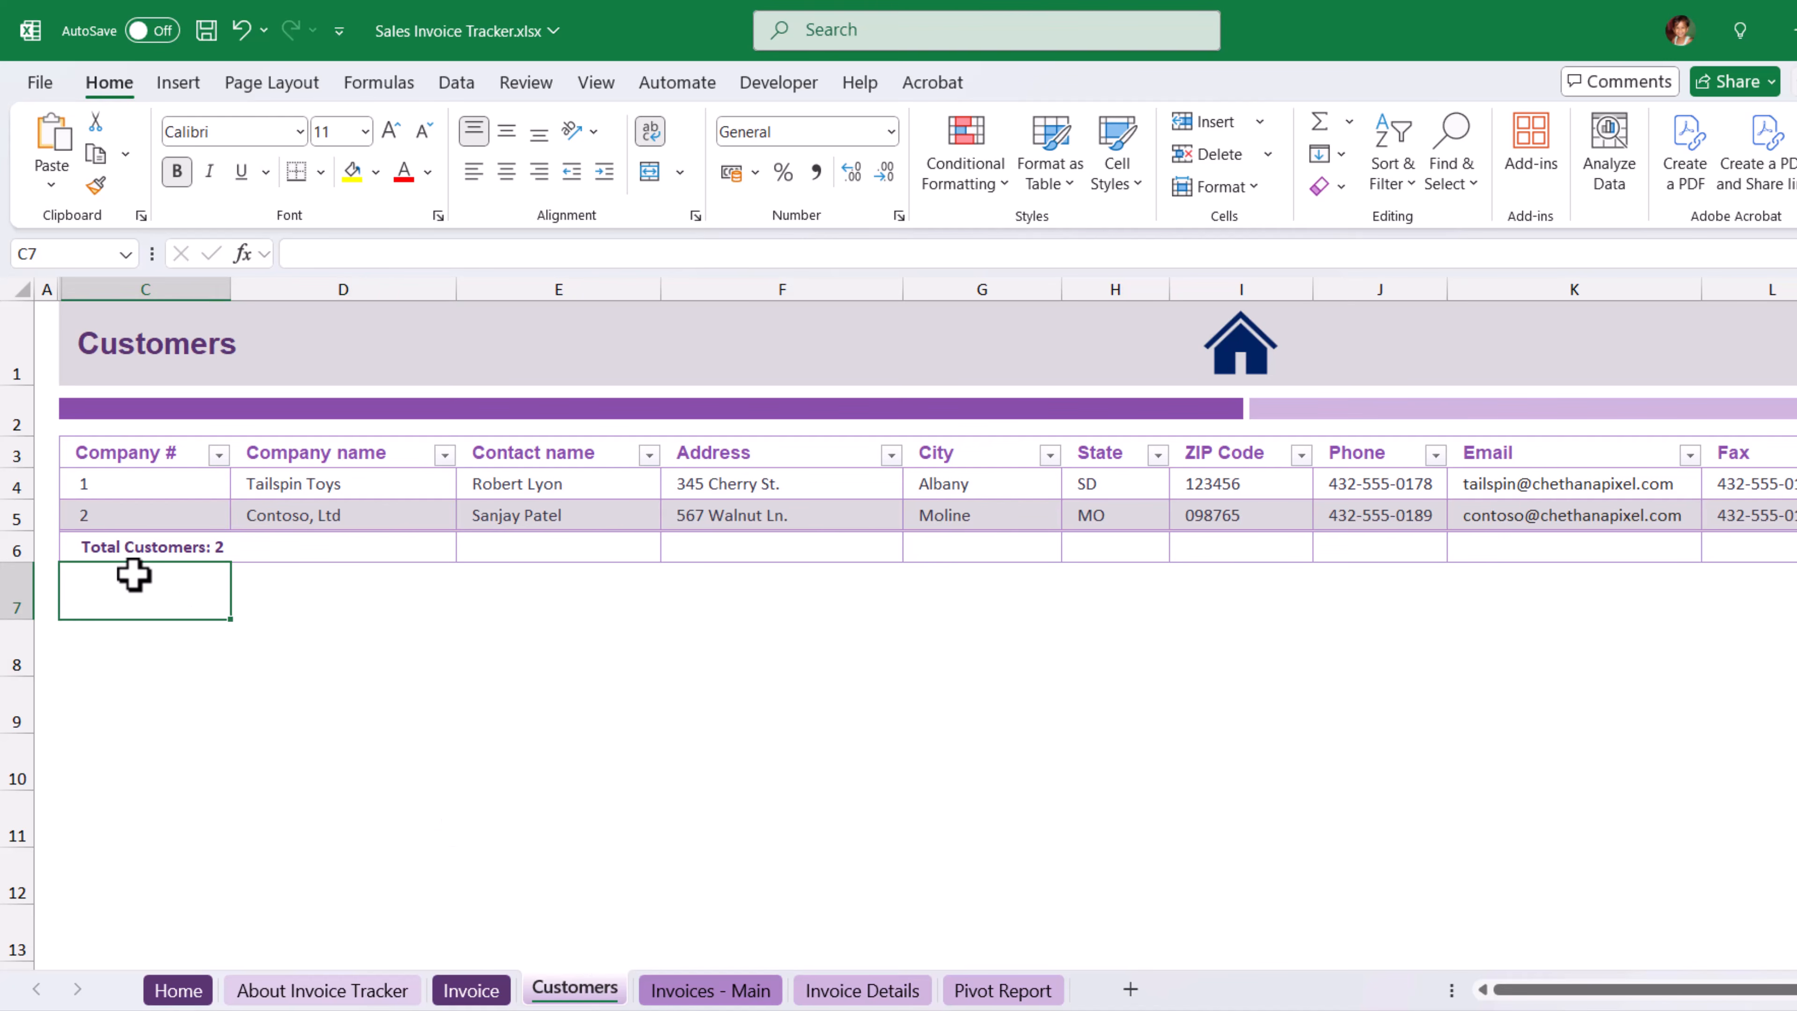
key(ctrl+End)
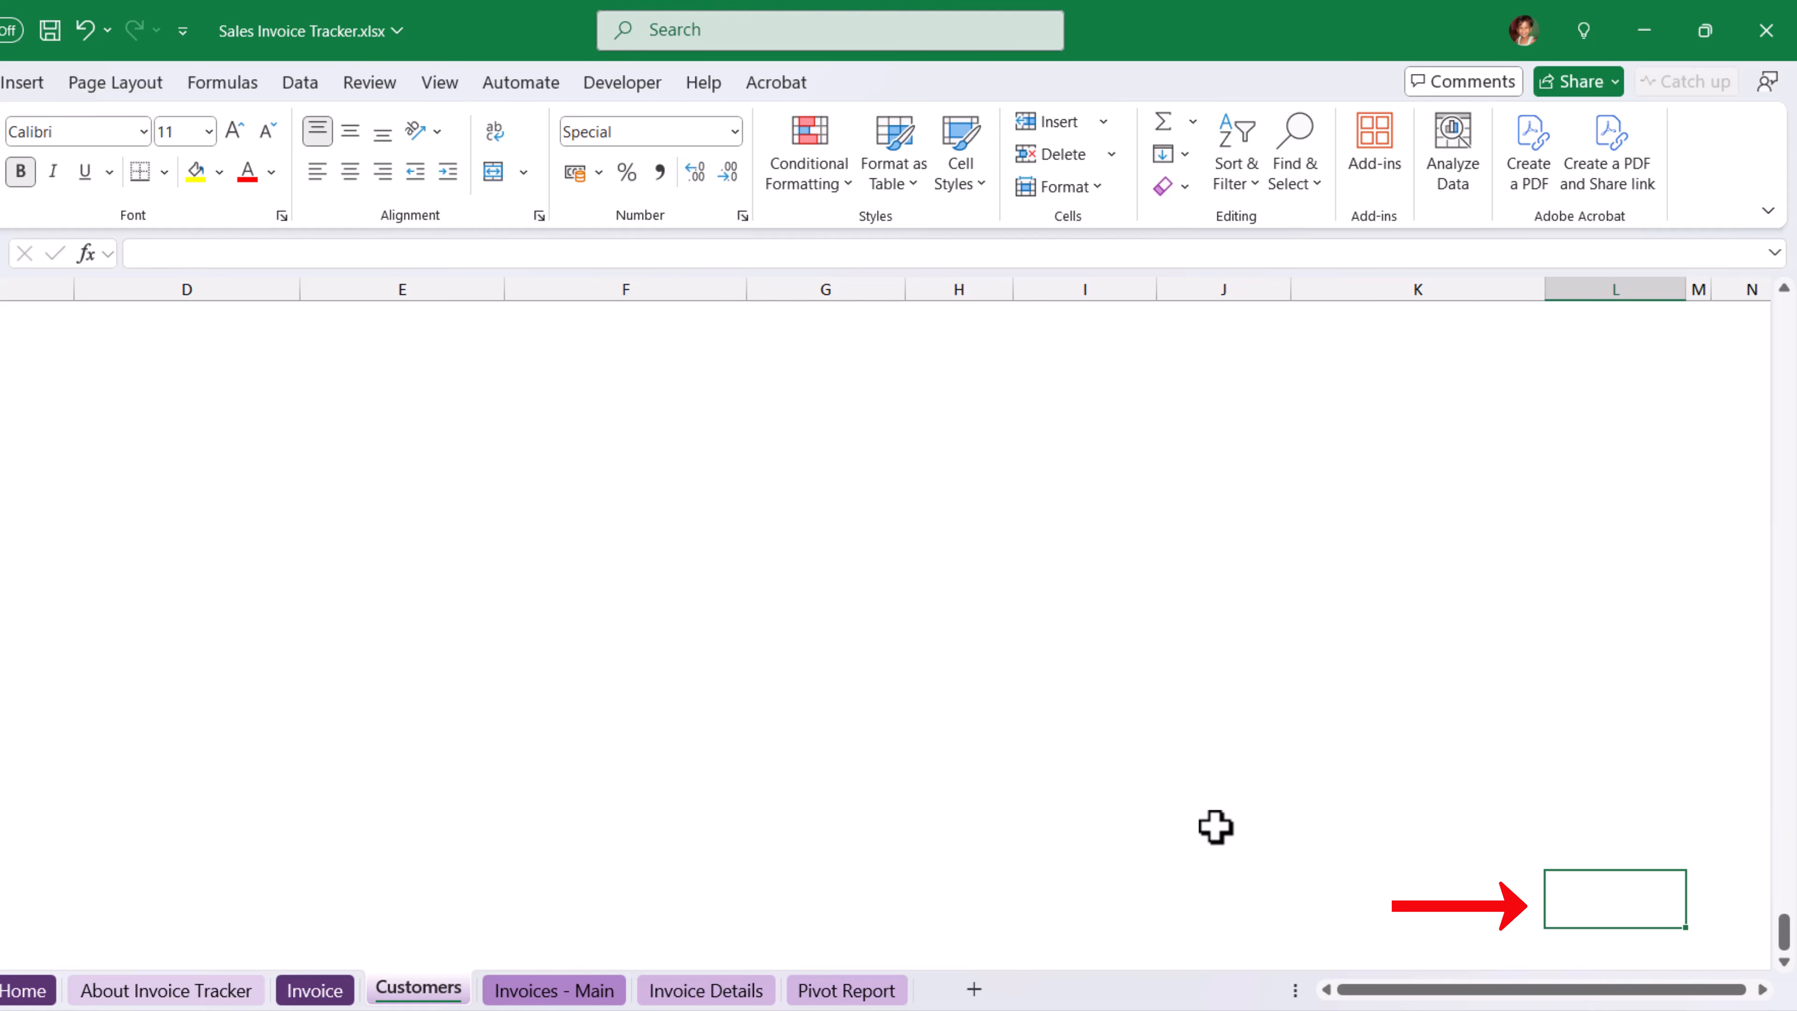
scroll(1216, 827, up, 10)
scroll(1215, 827, up, 15)
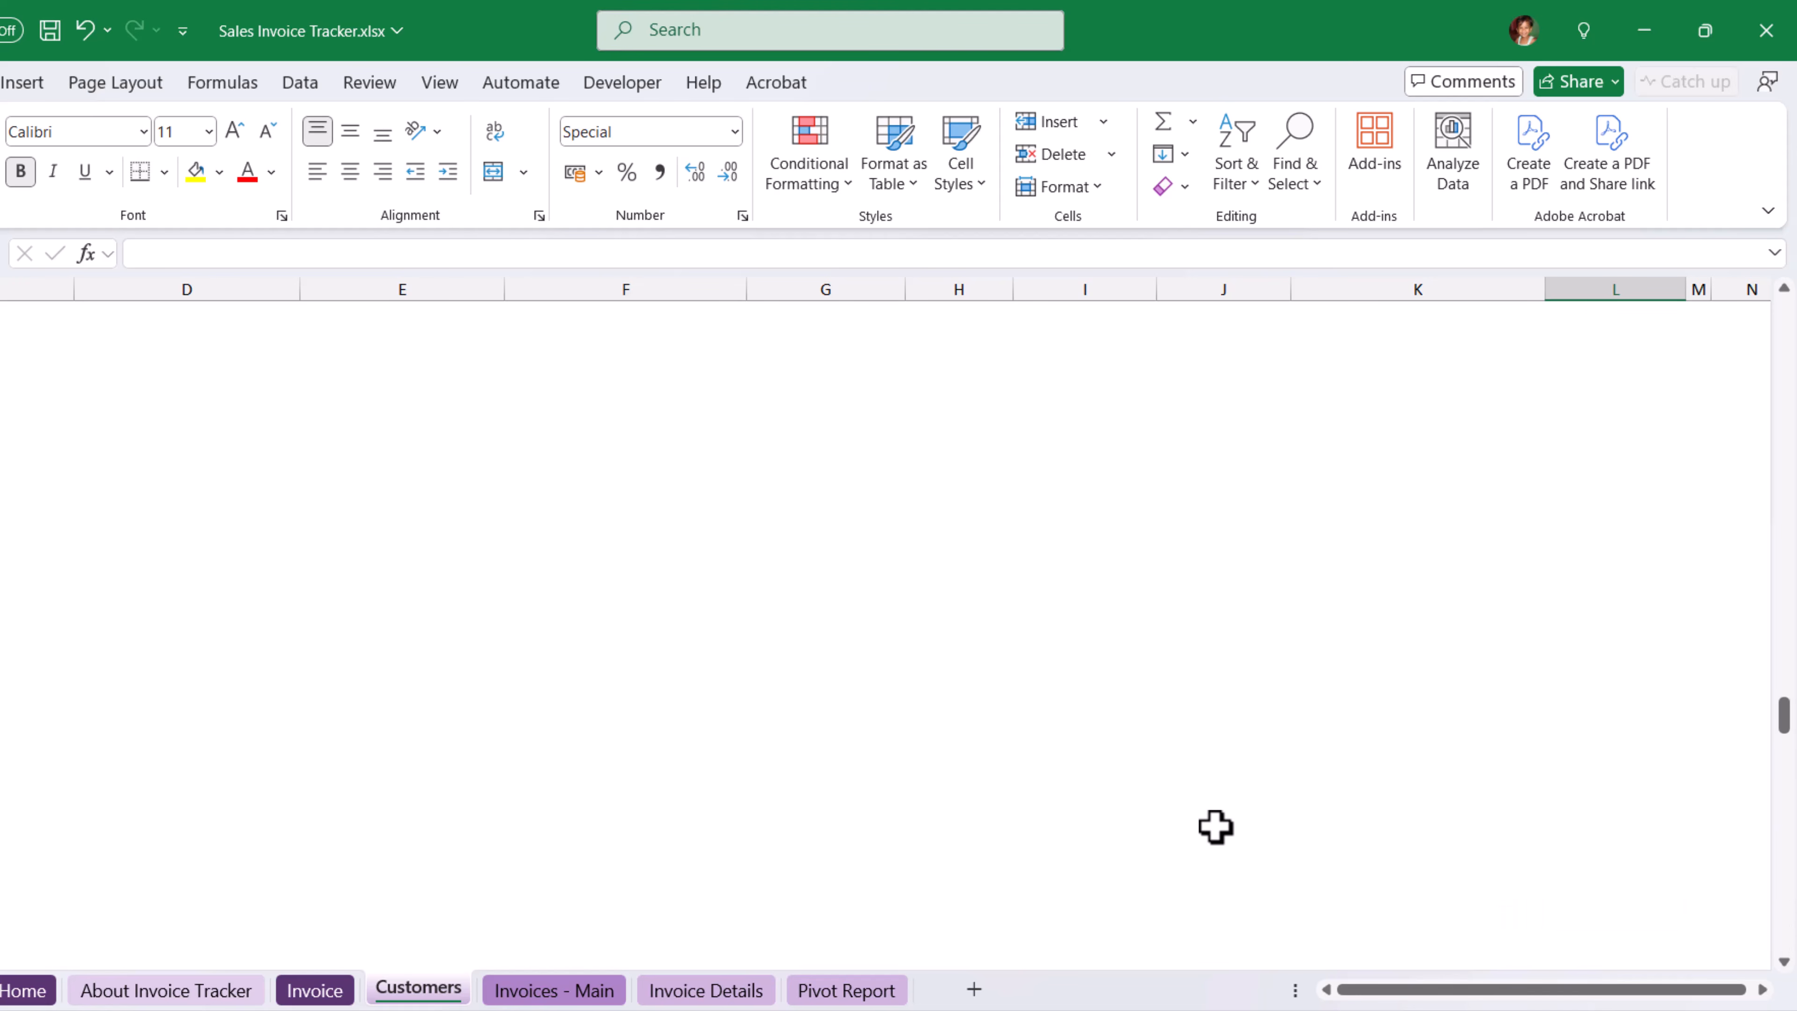
scroll(1216, 827, up, 12)
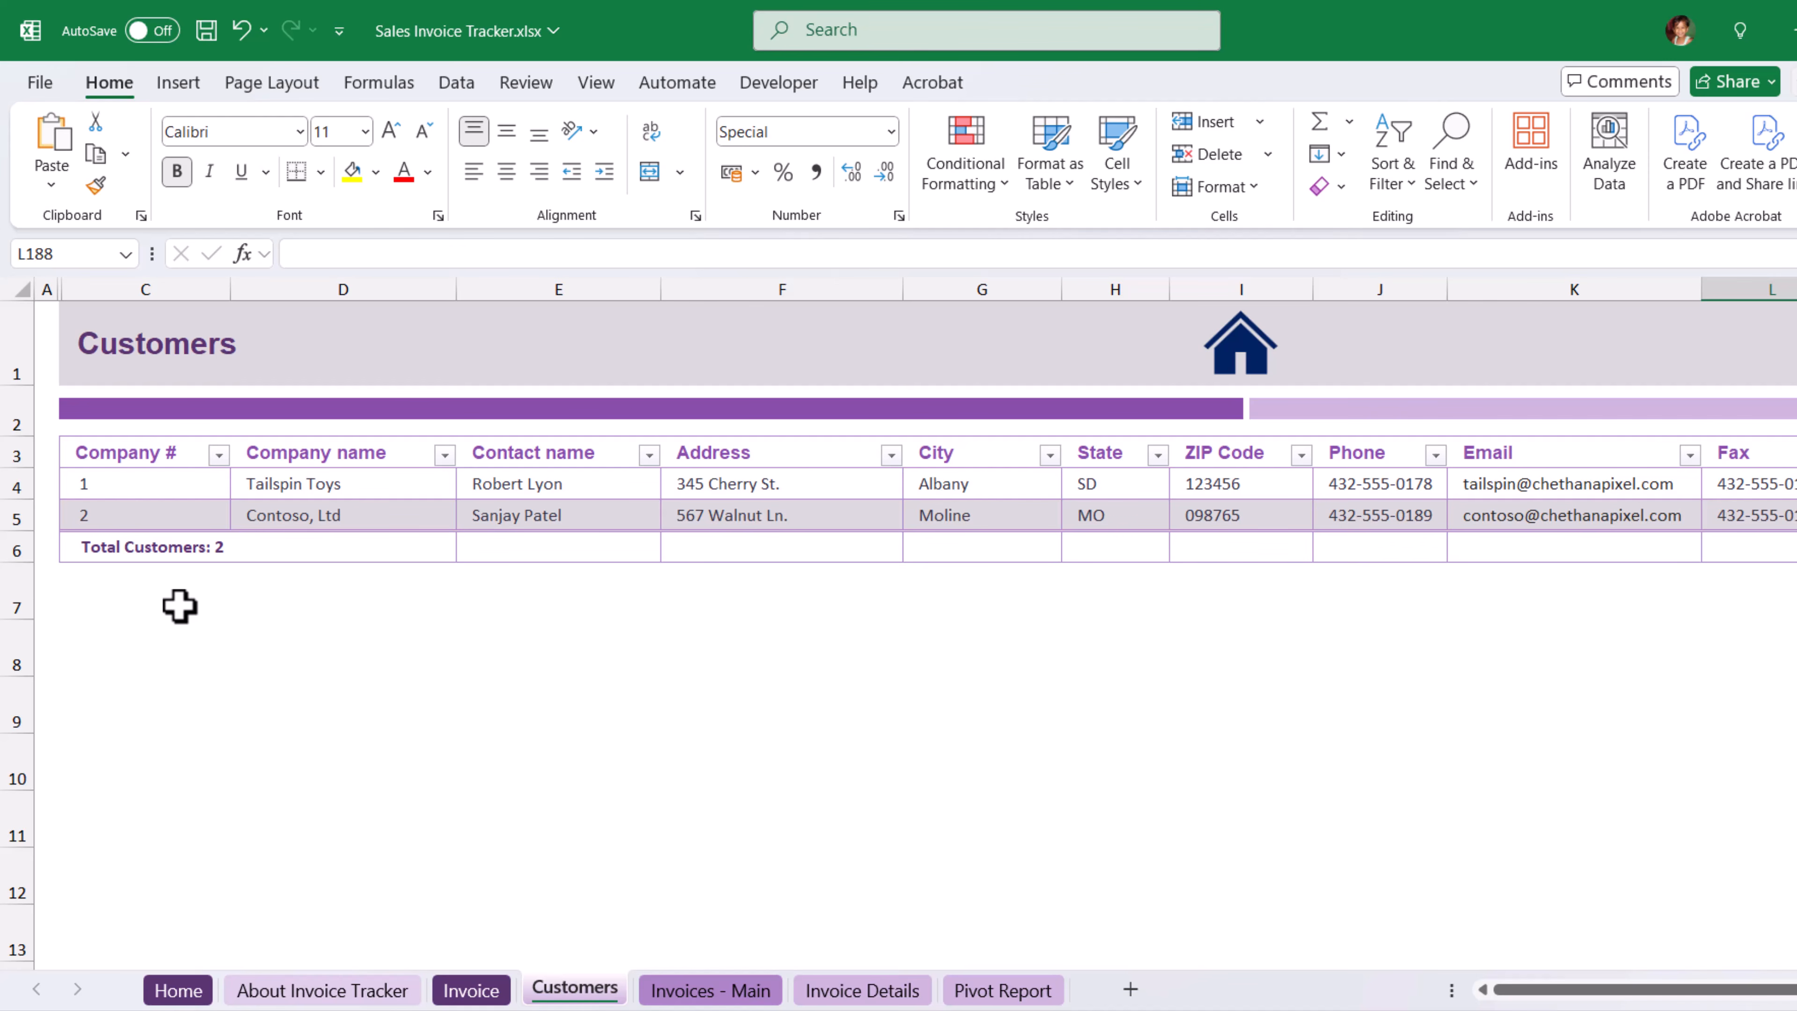
key(ctrl+Home)
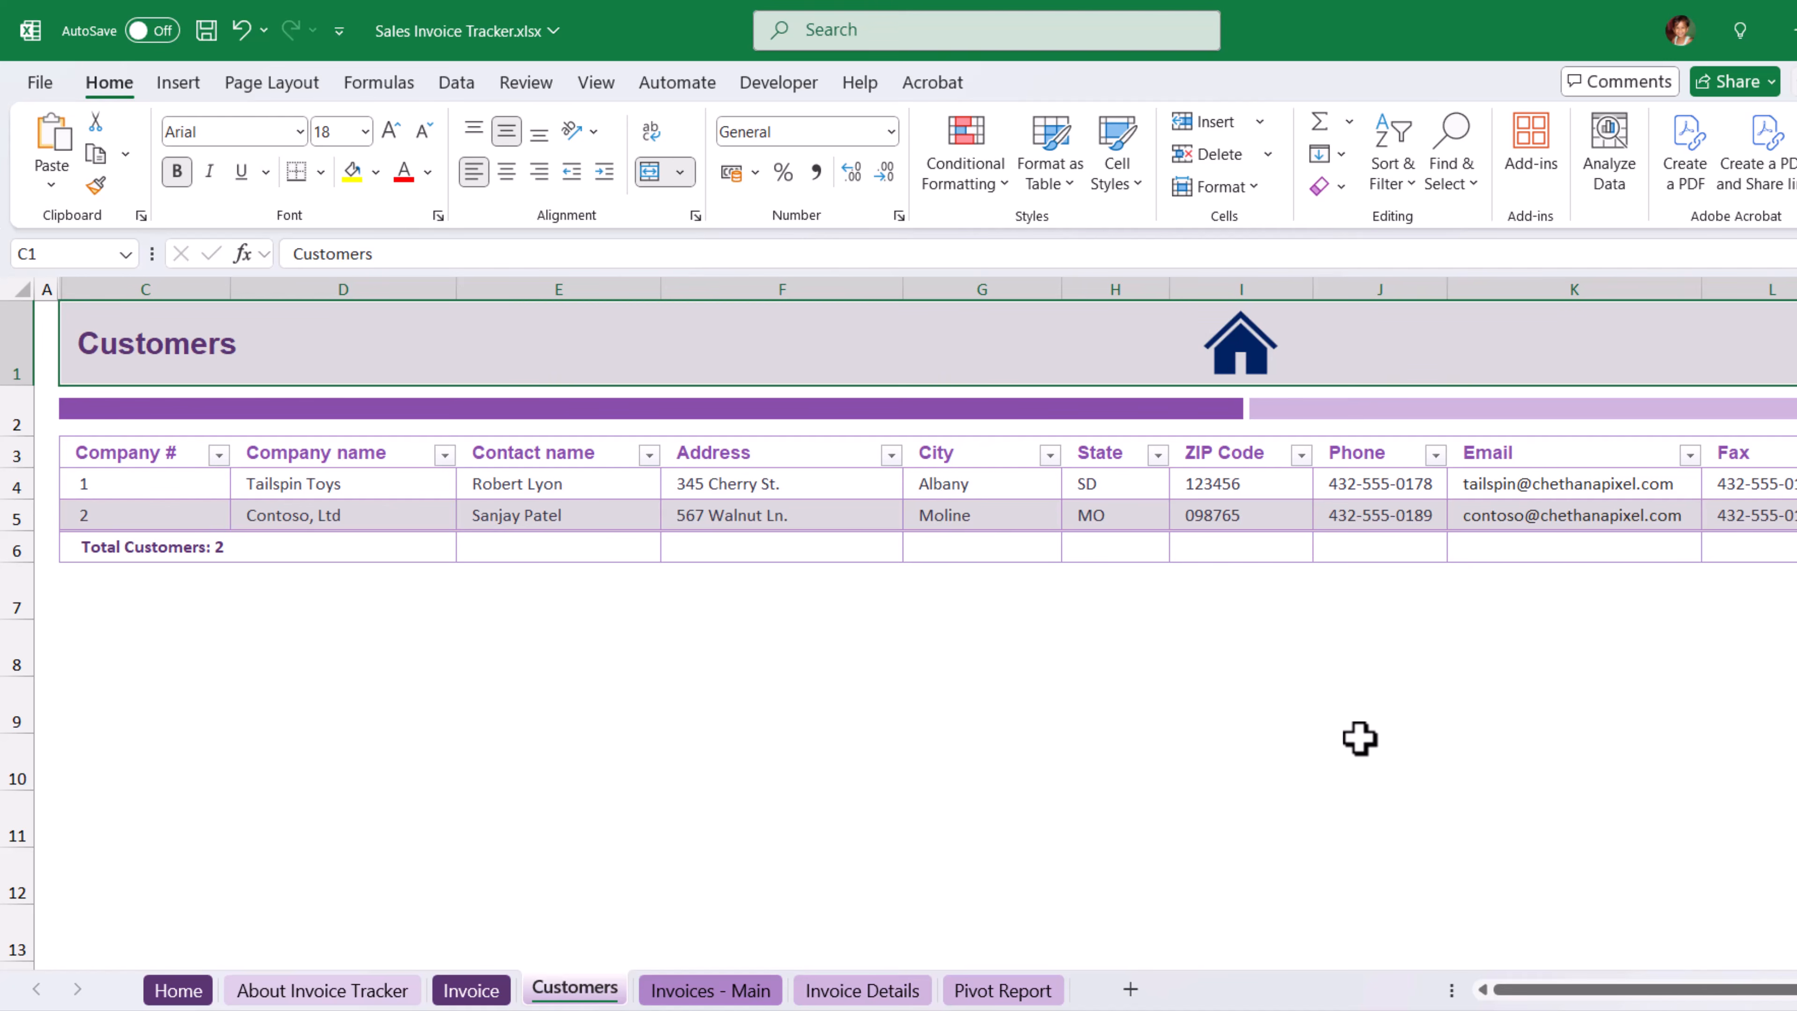
Clear all contents and formatting from the unused range A7:L188 below the Customers table.
key(ctrl+End)
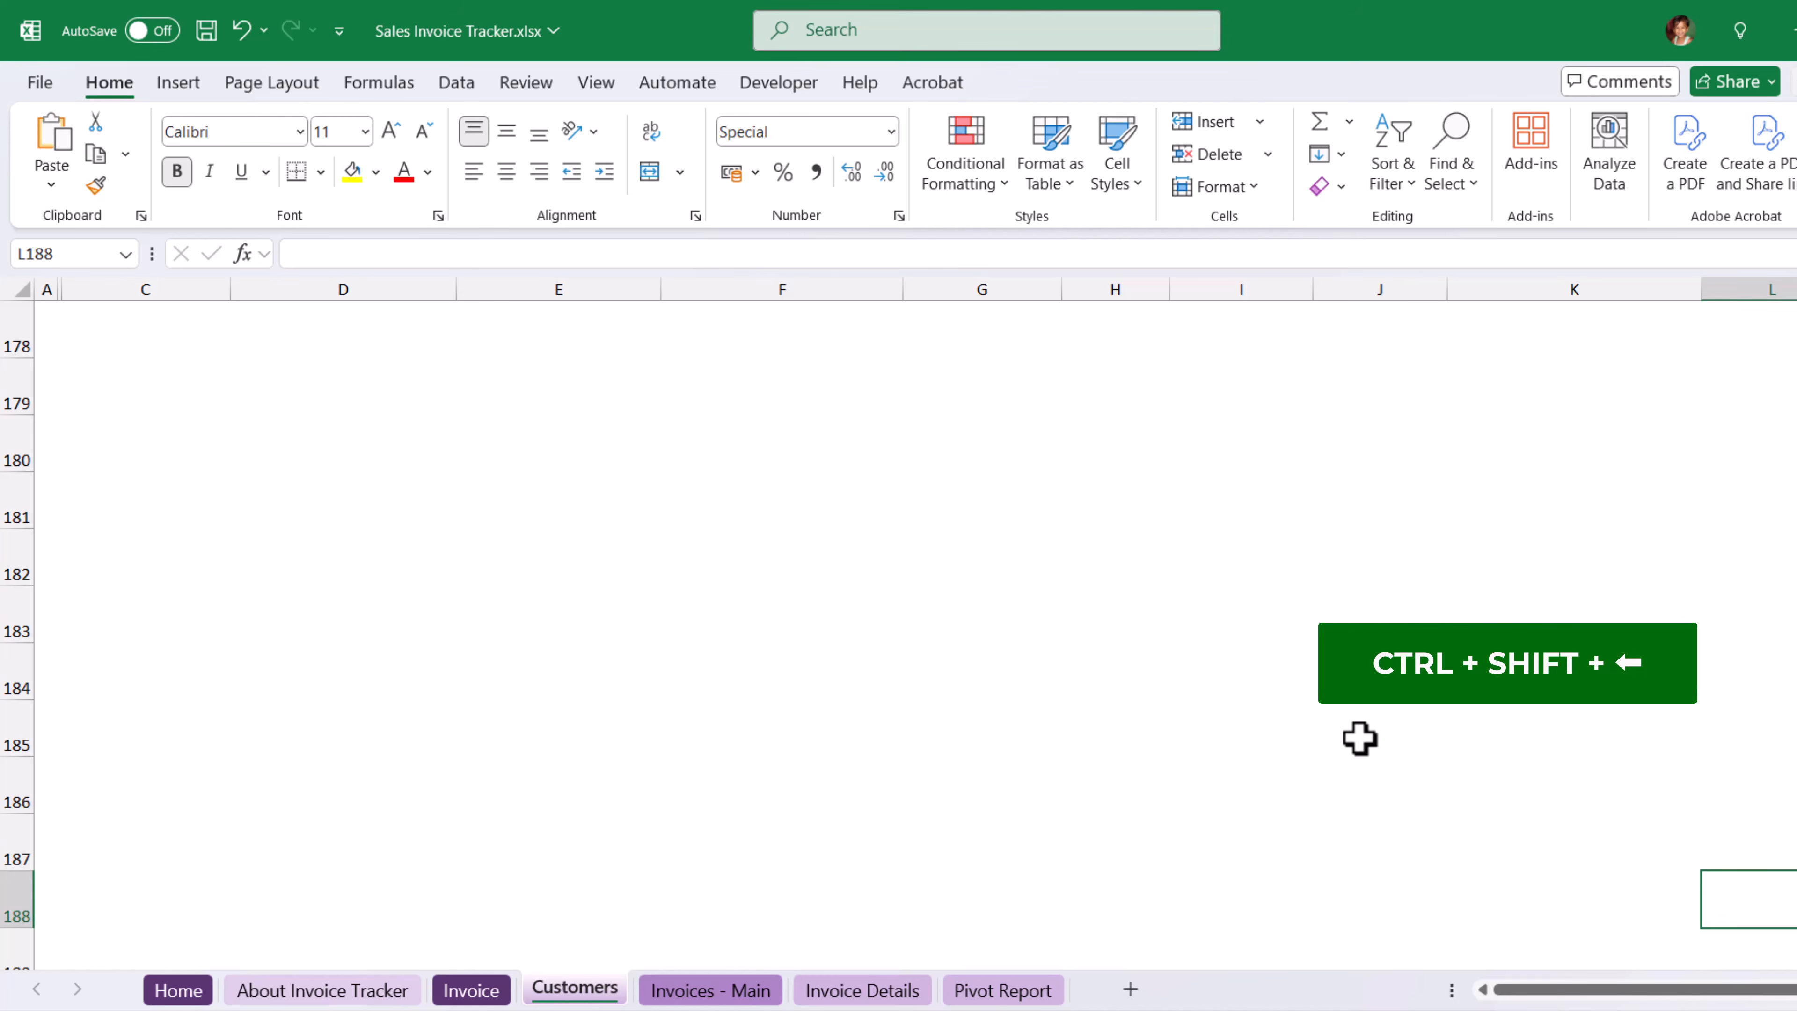
key(ctrl+shift+Left)
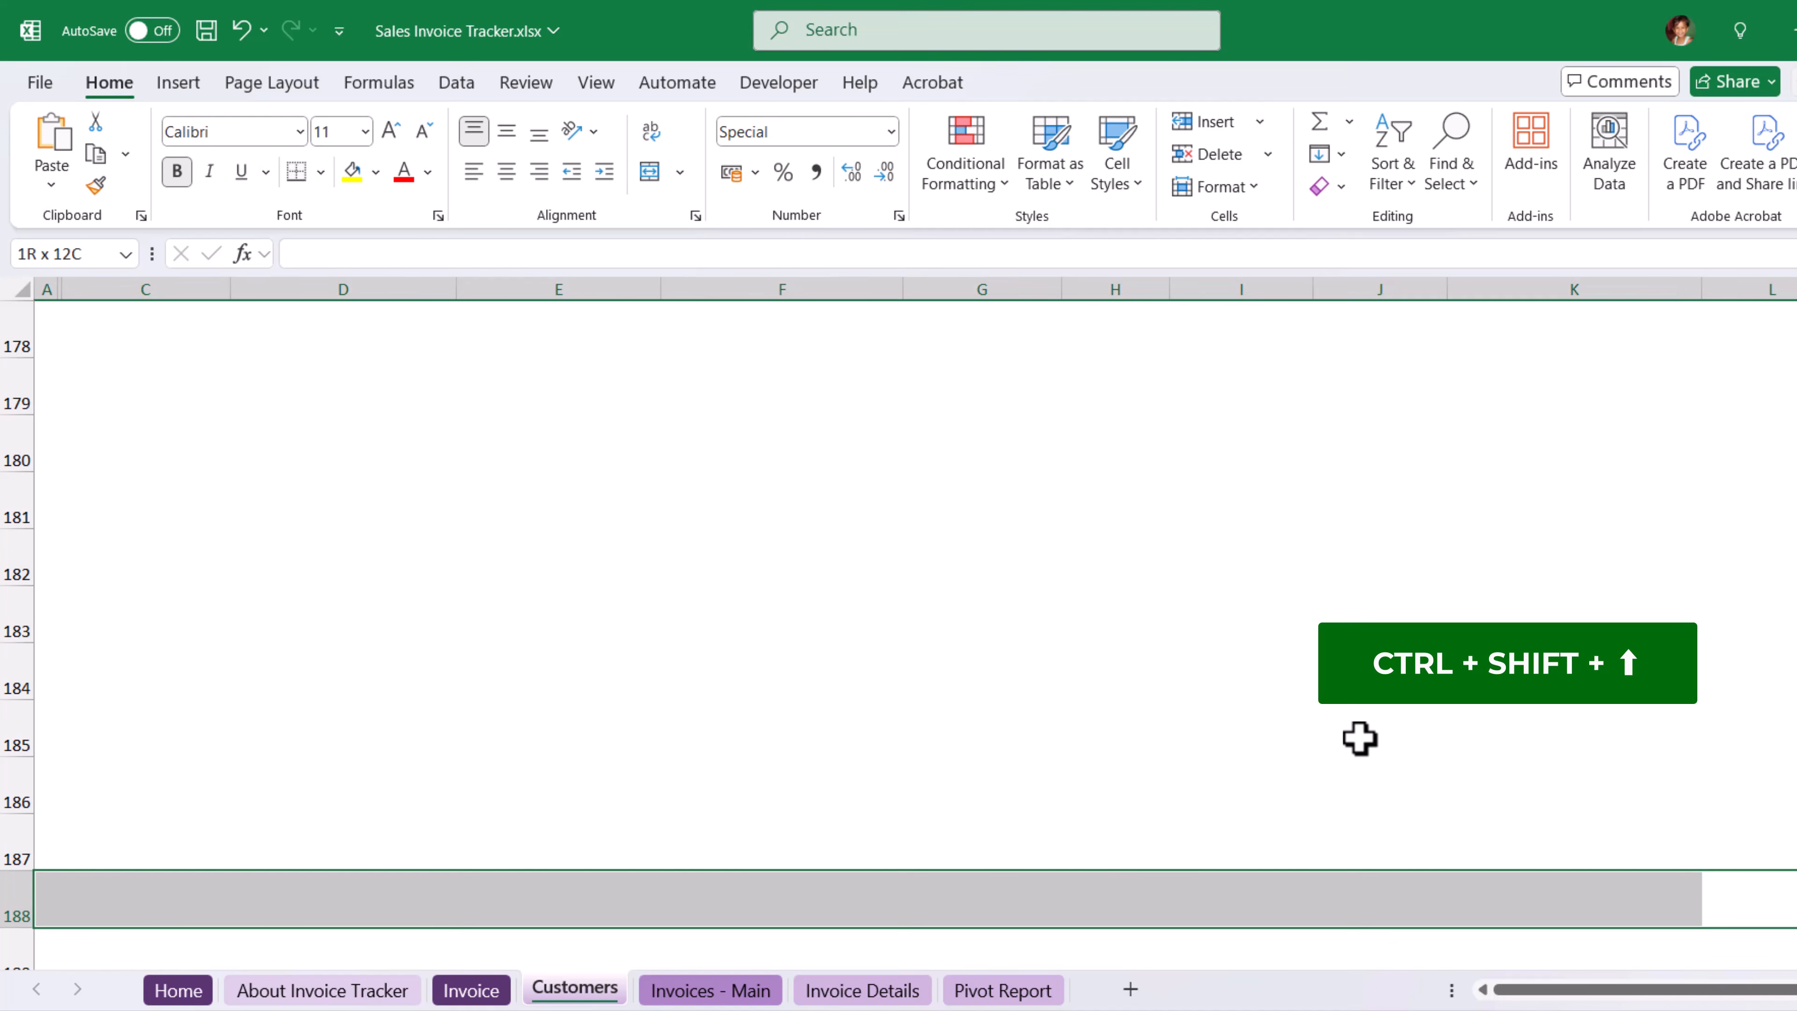
key(ctrl+shift+Up)
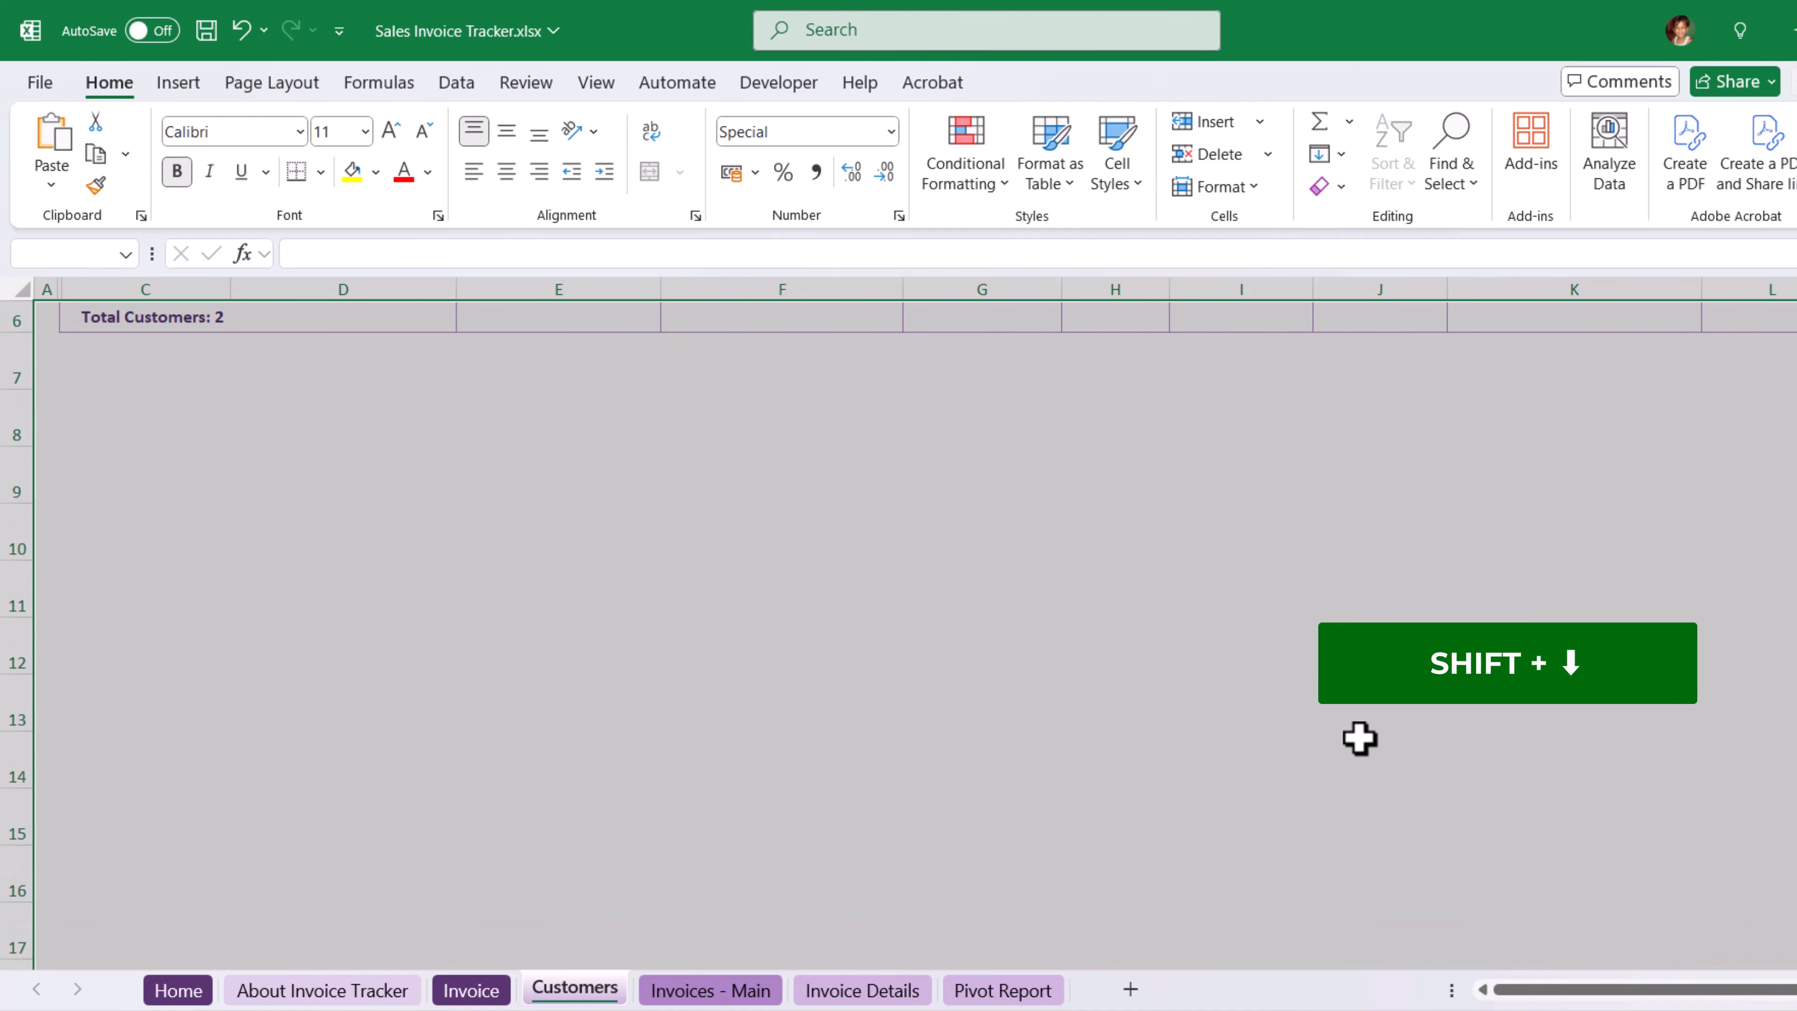
key(shift+Down)
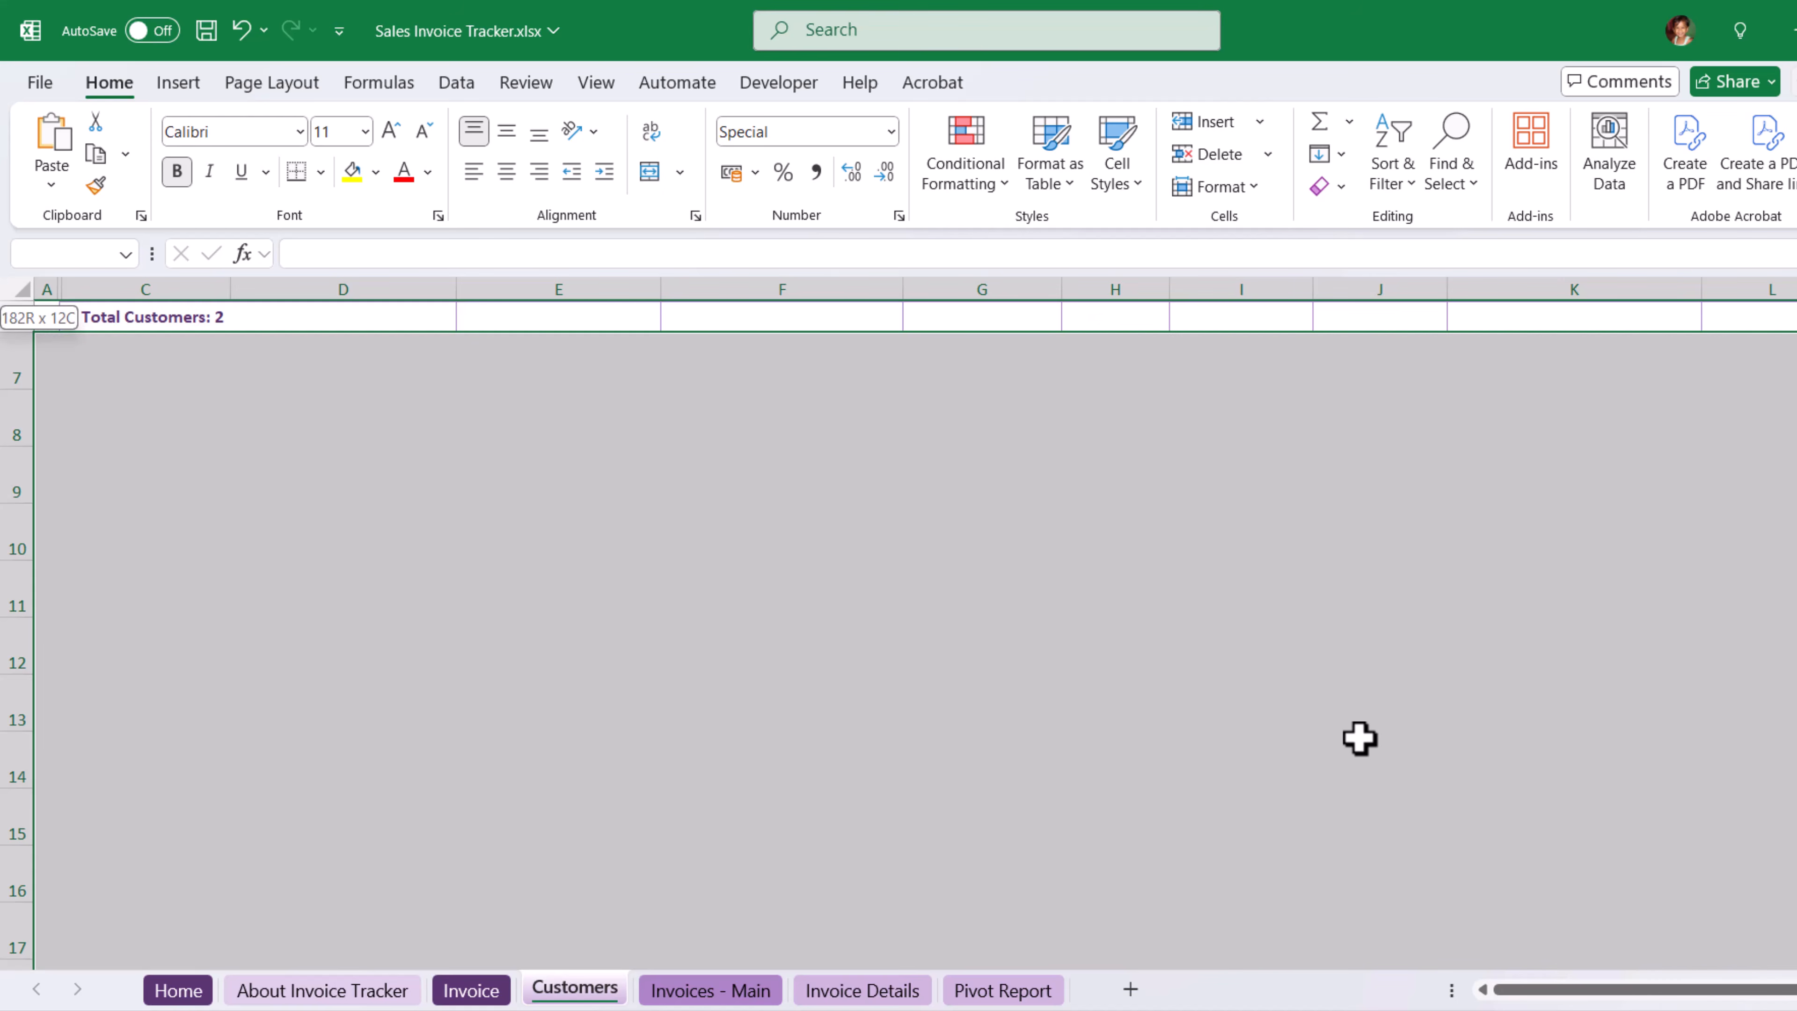
scroll(1232, 810, up, 2)
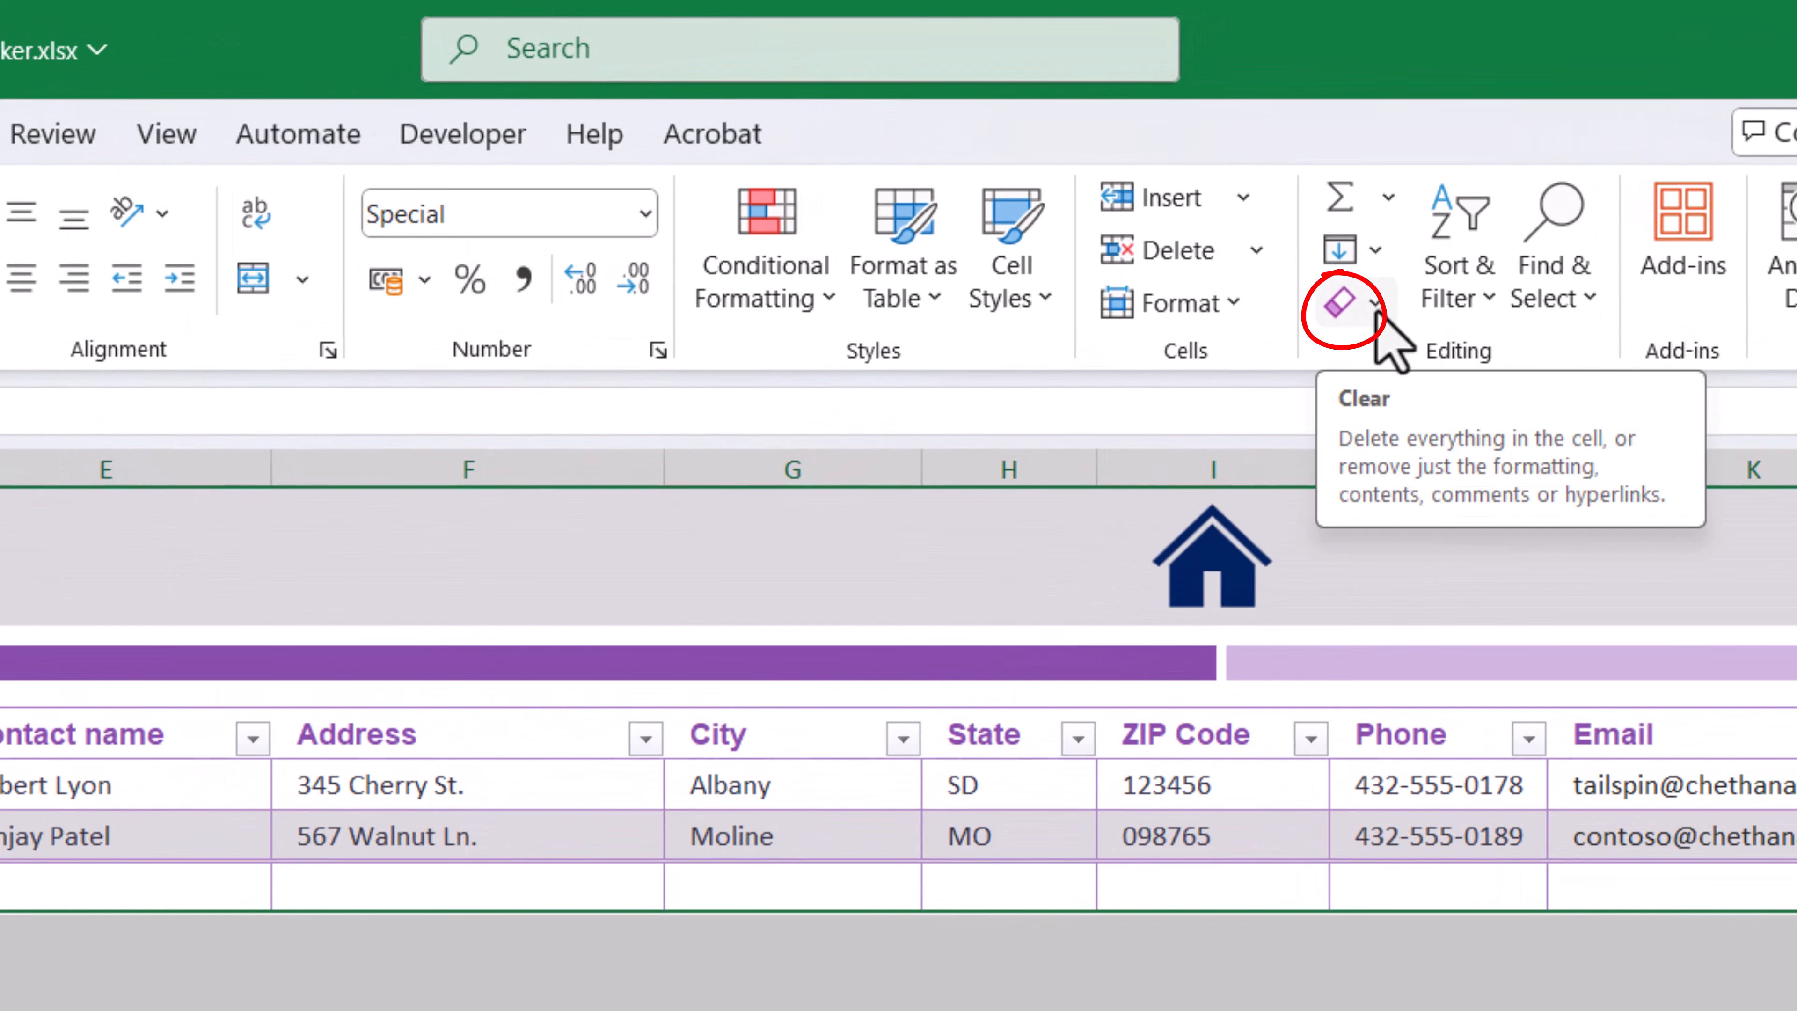
click(1375, 310)
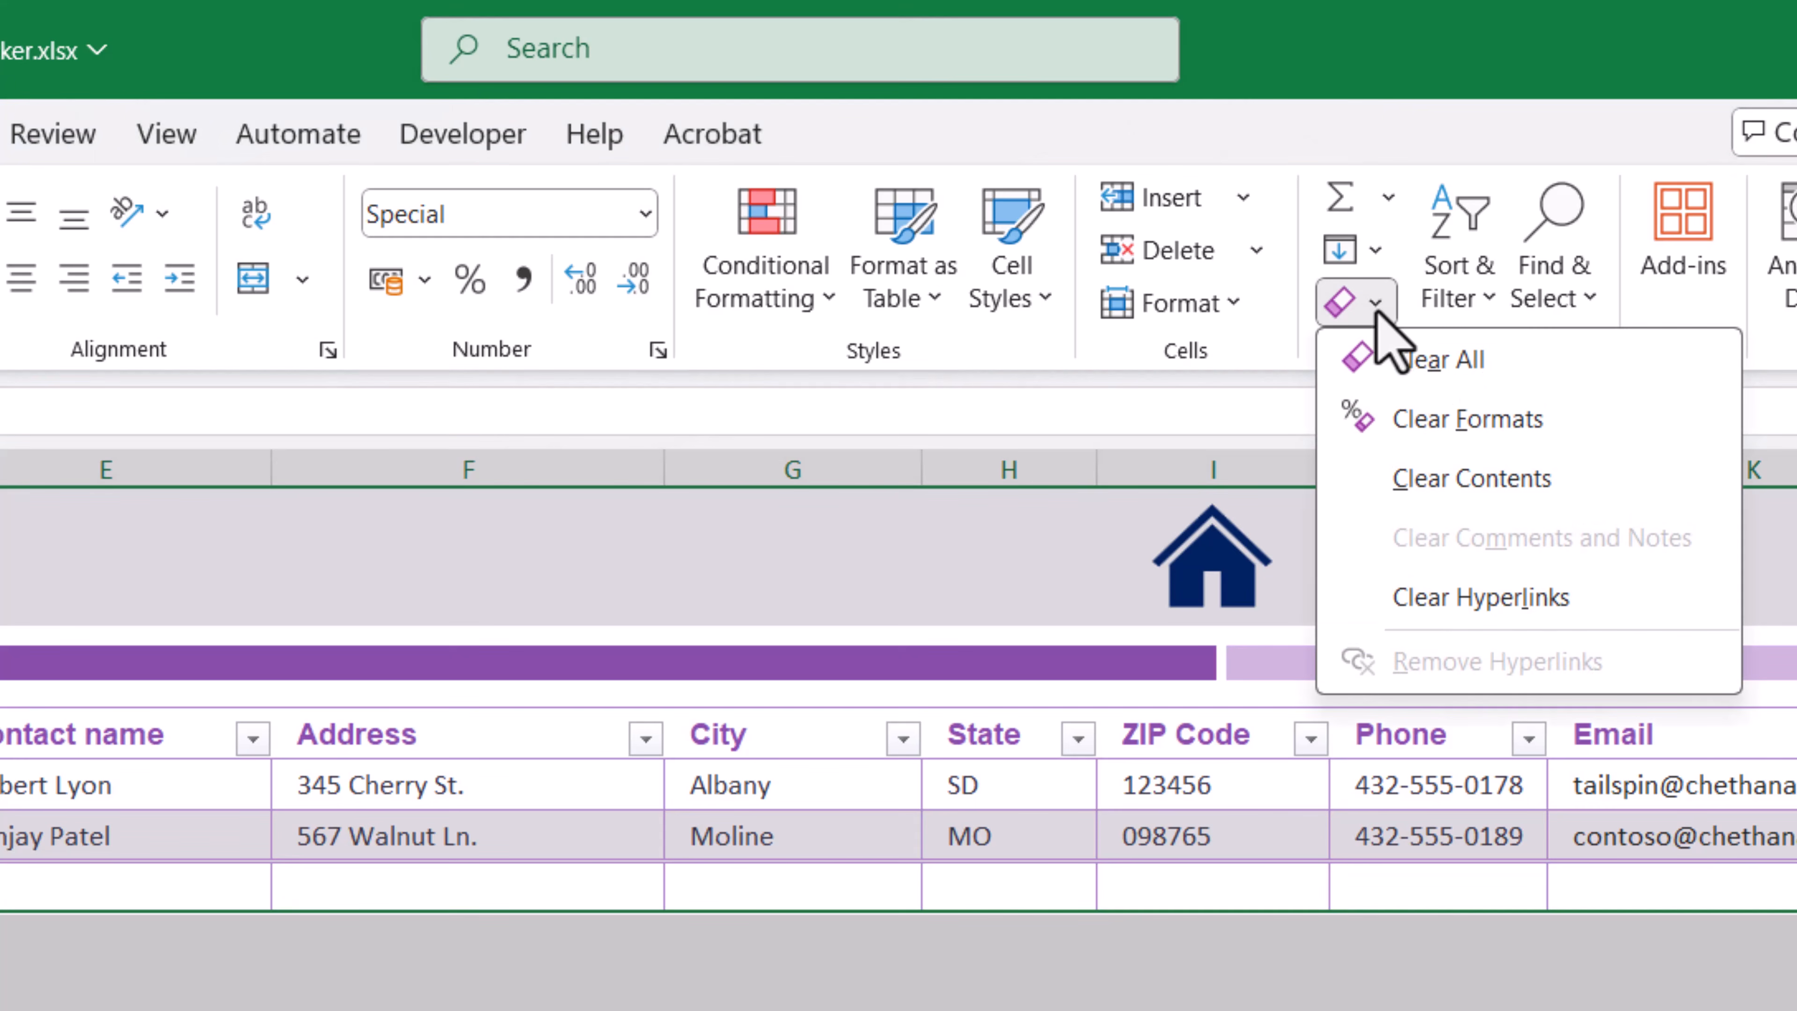
click(1405, 375)
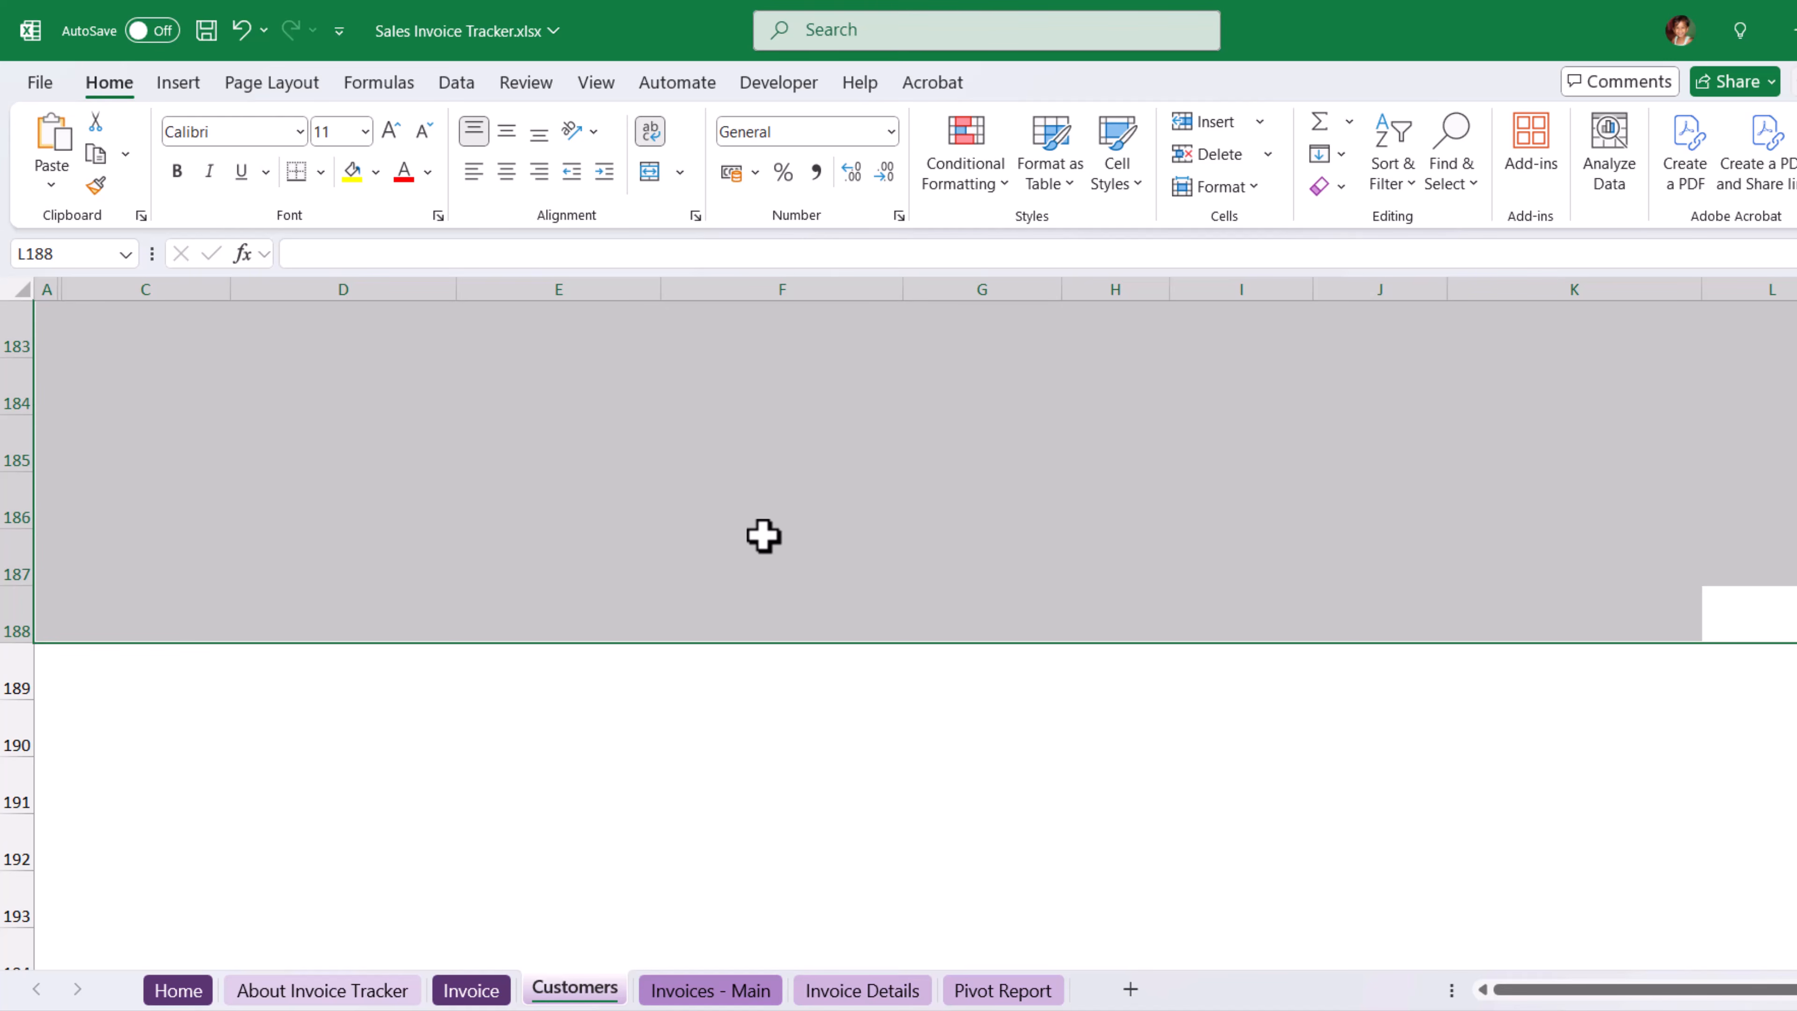
key(ctrl+Home)
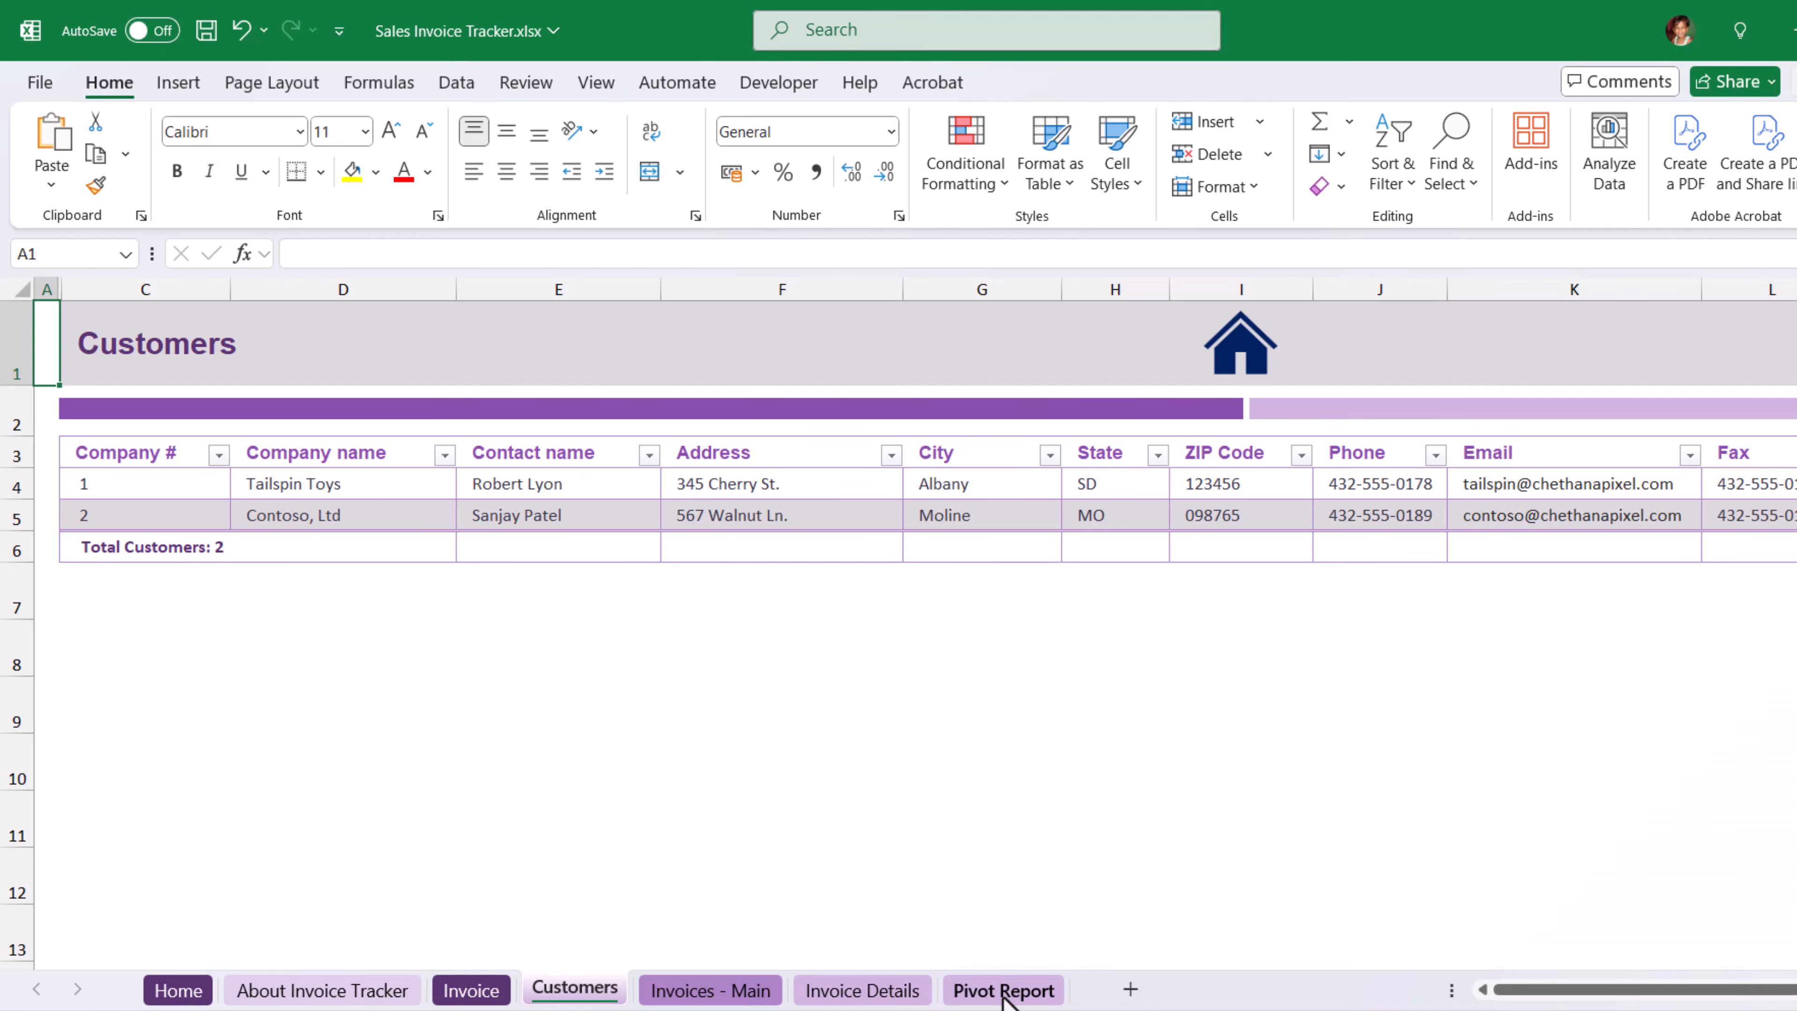
Turn off saving source data with the file in the data options of the Pivot Report sheet's PivotTable.
click(1004, 993)
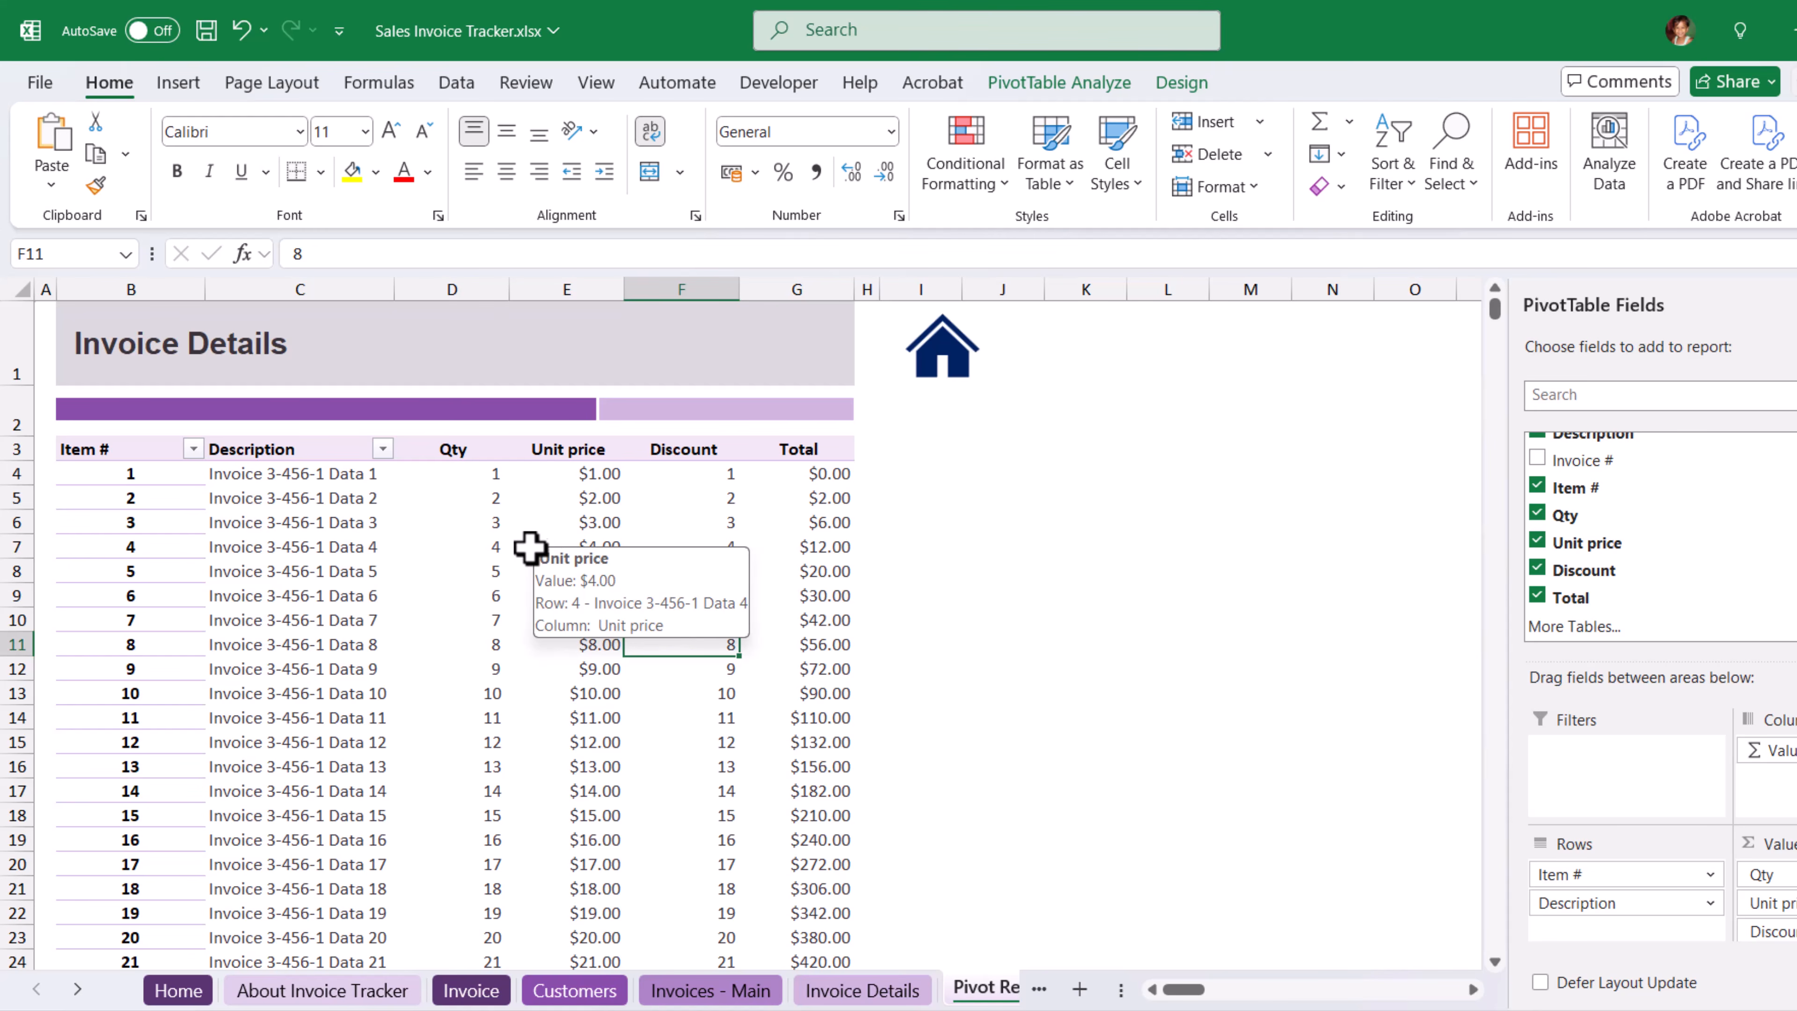
click(534, 529)
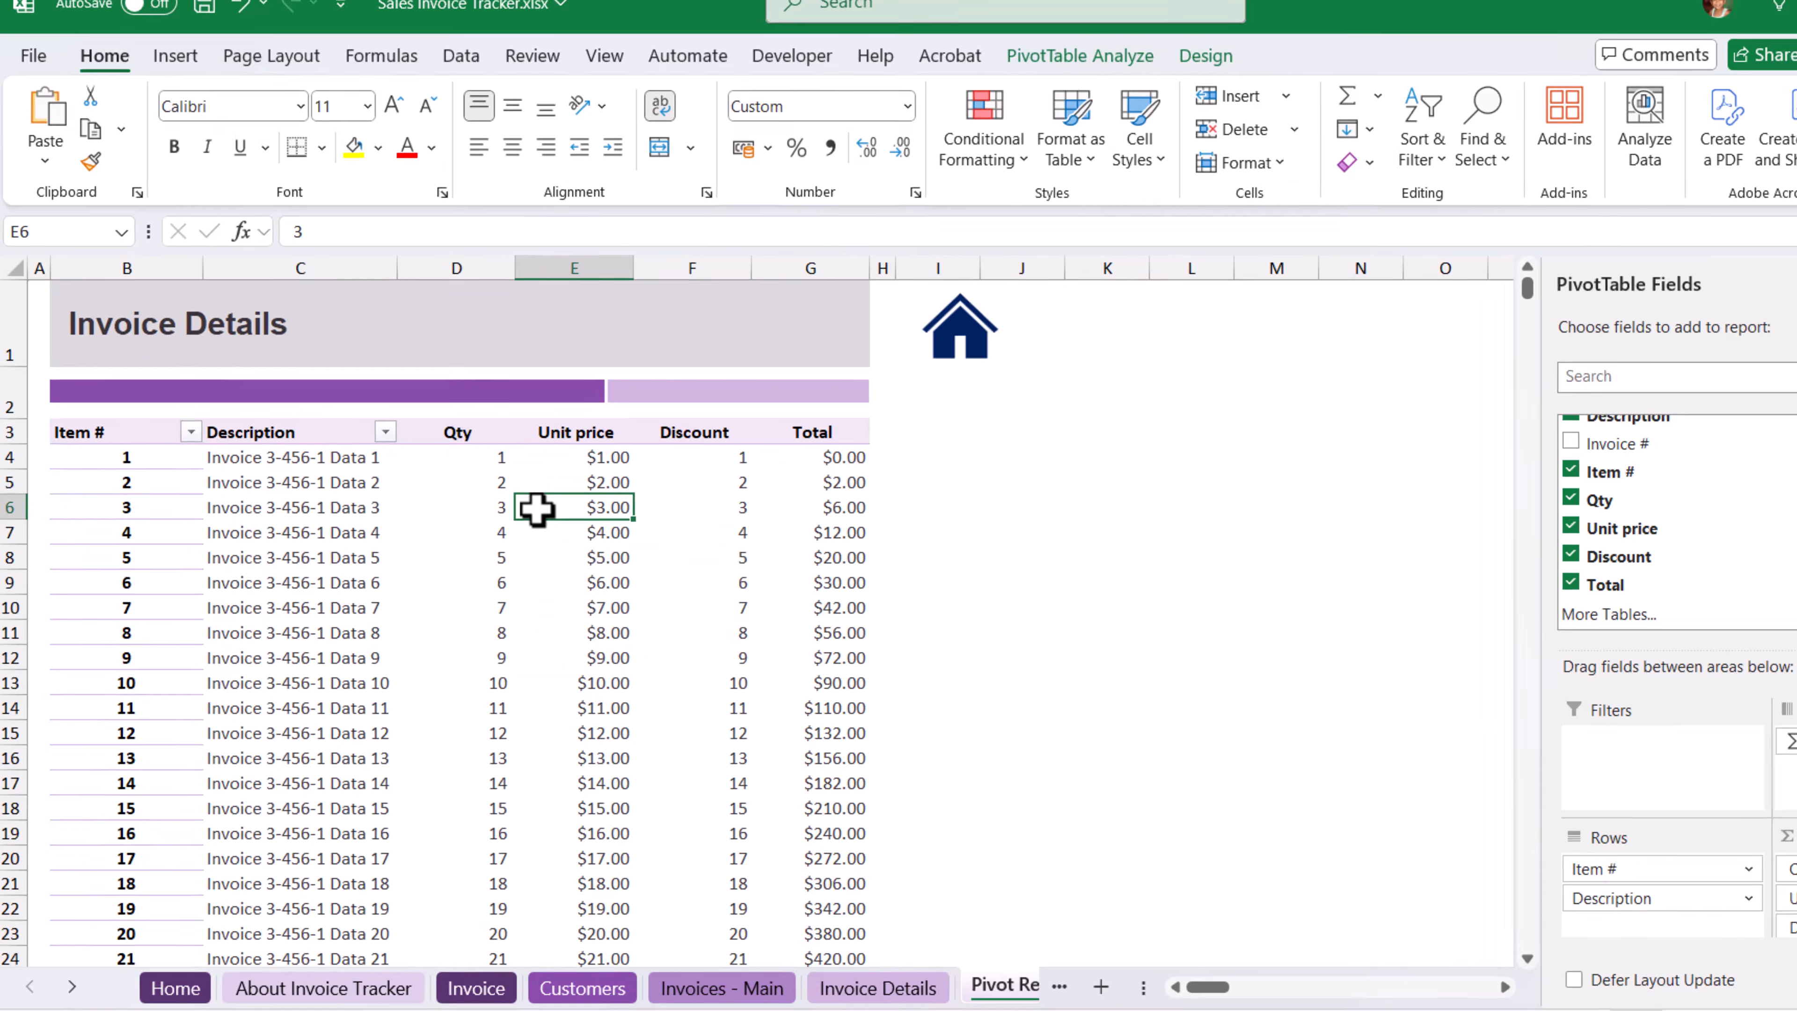
right_click(528, 523)
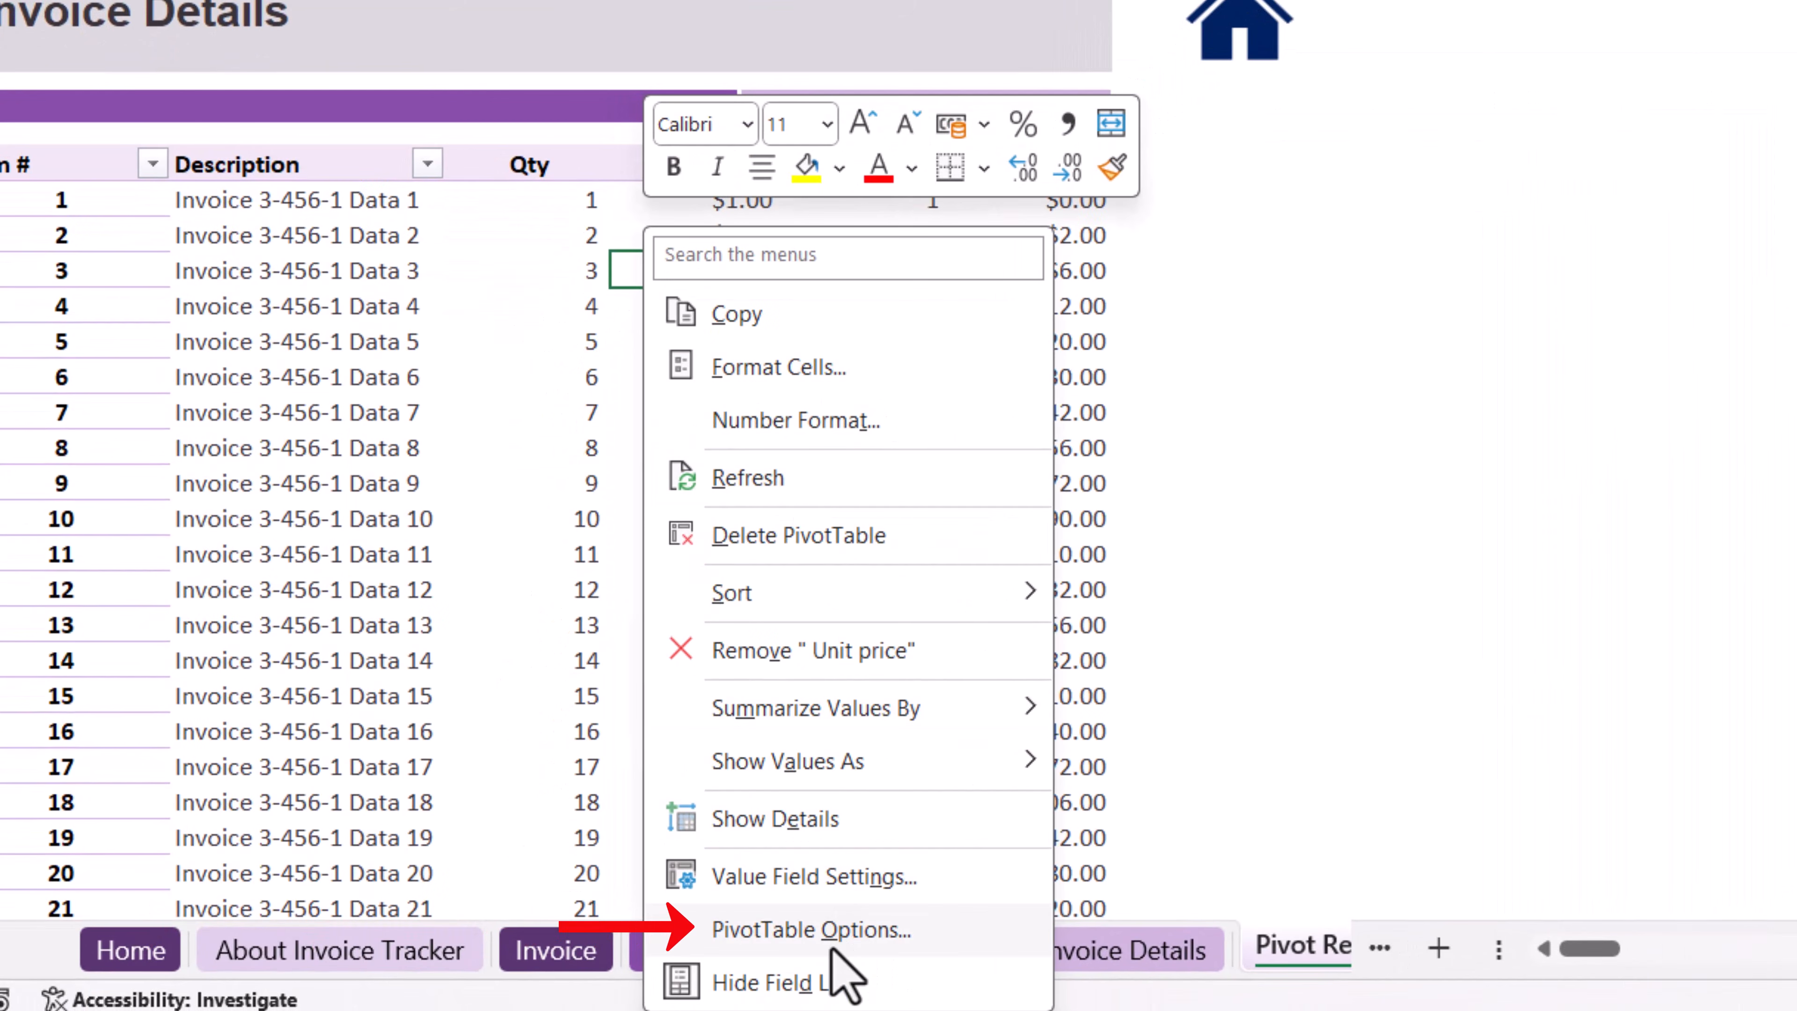
click(835, 936)
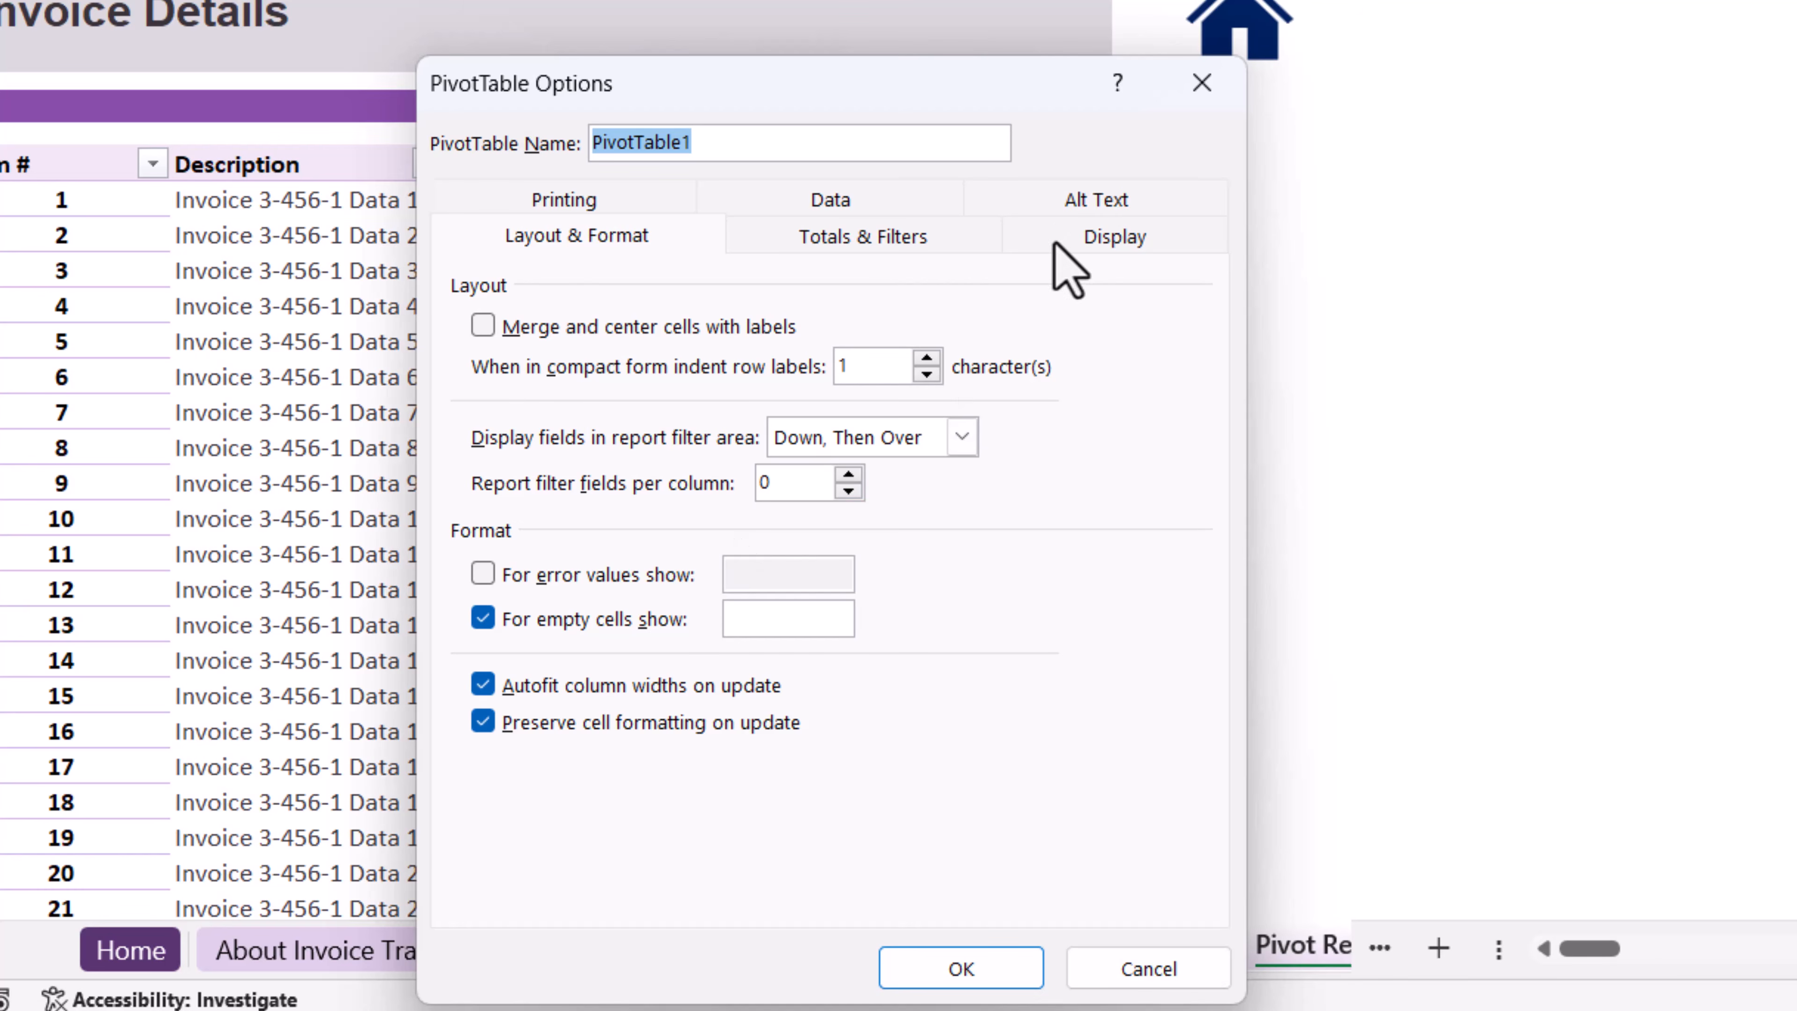
click(871, 210)
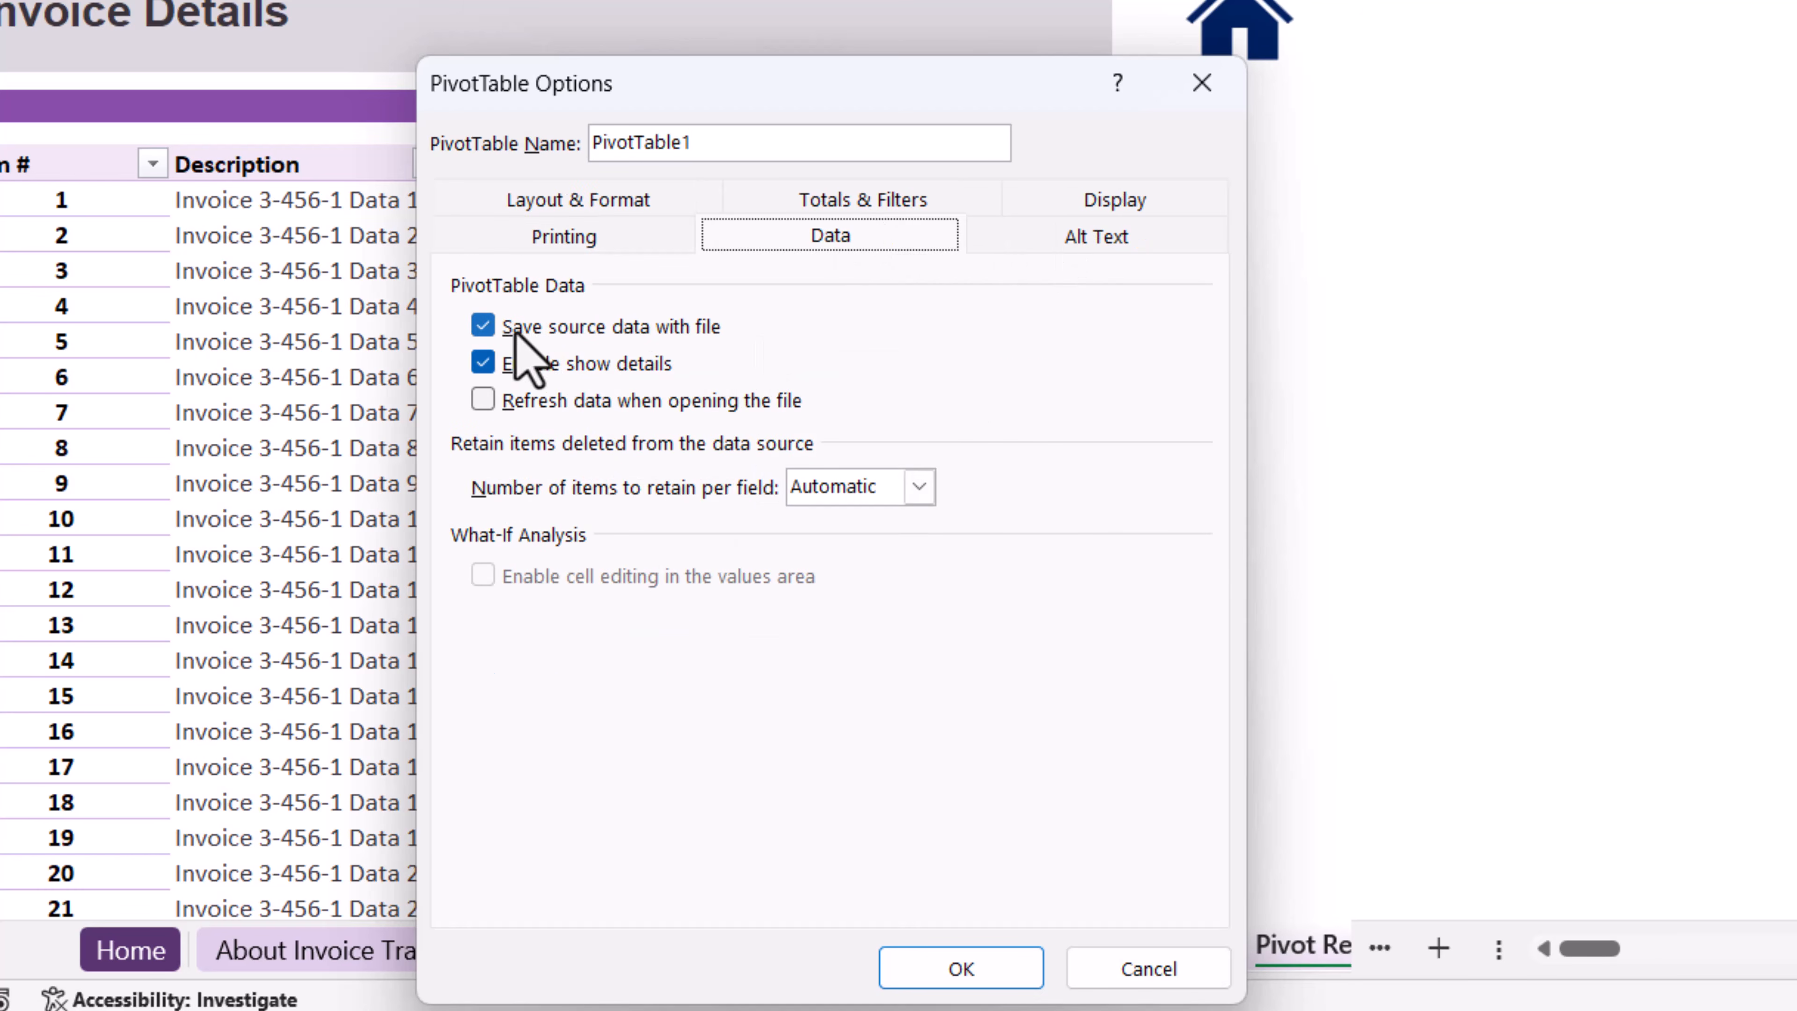
click(545, 333)
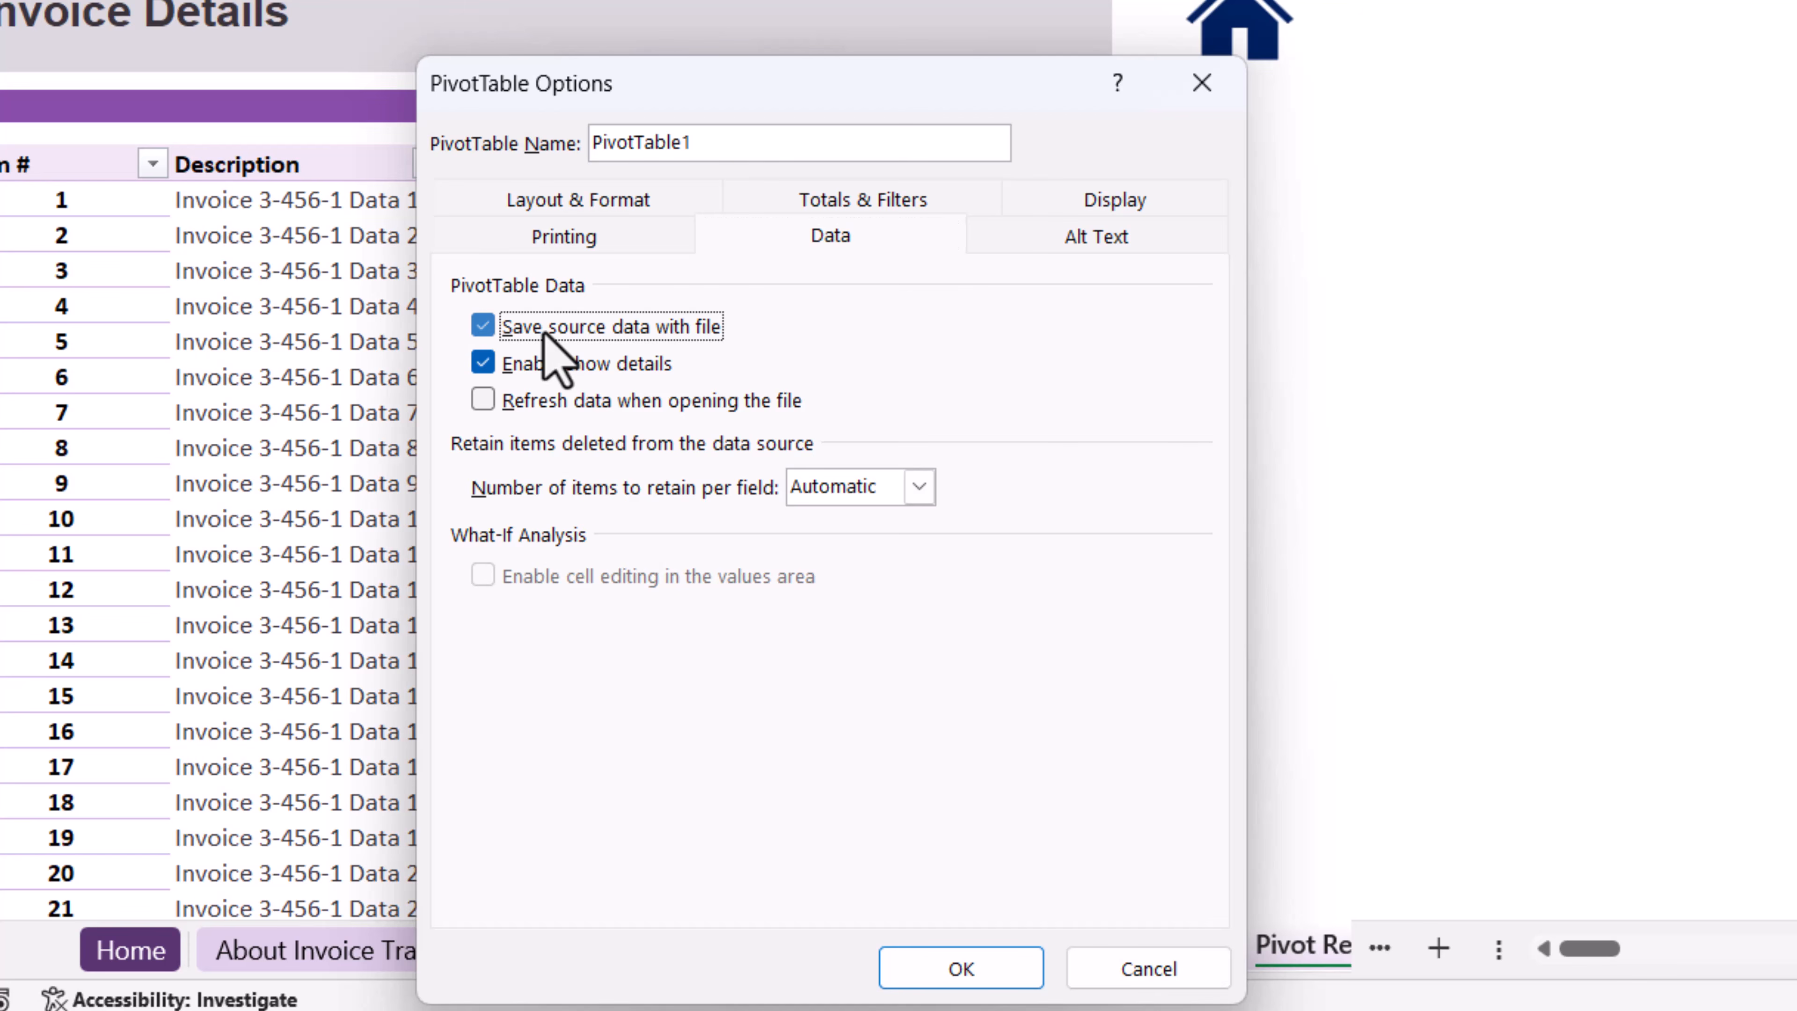
click(978, 969)
Refresh the PivotTable on the Pivot Report sheet.
drag(691, 290, 726, 289)
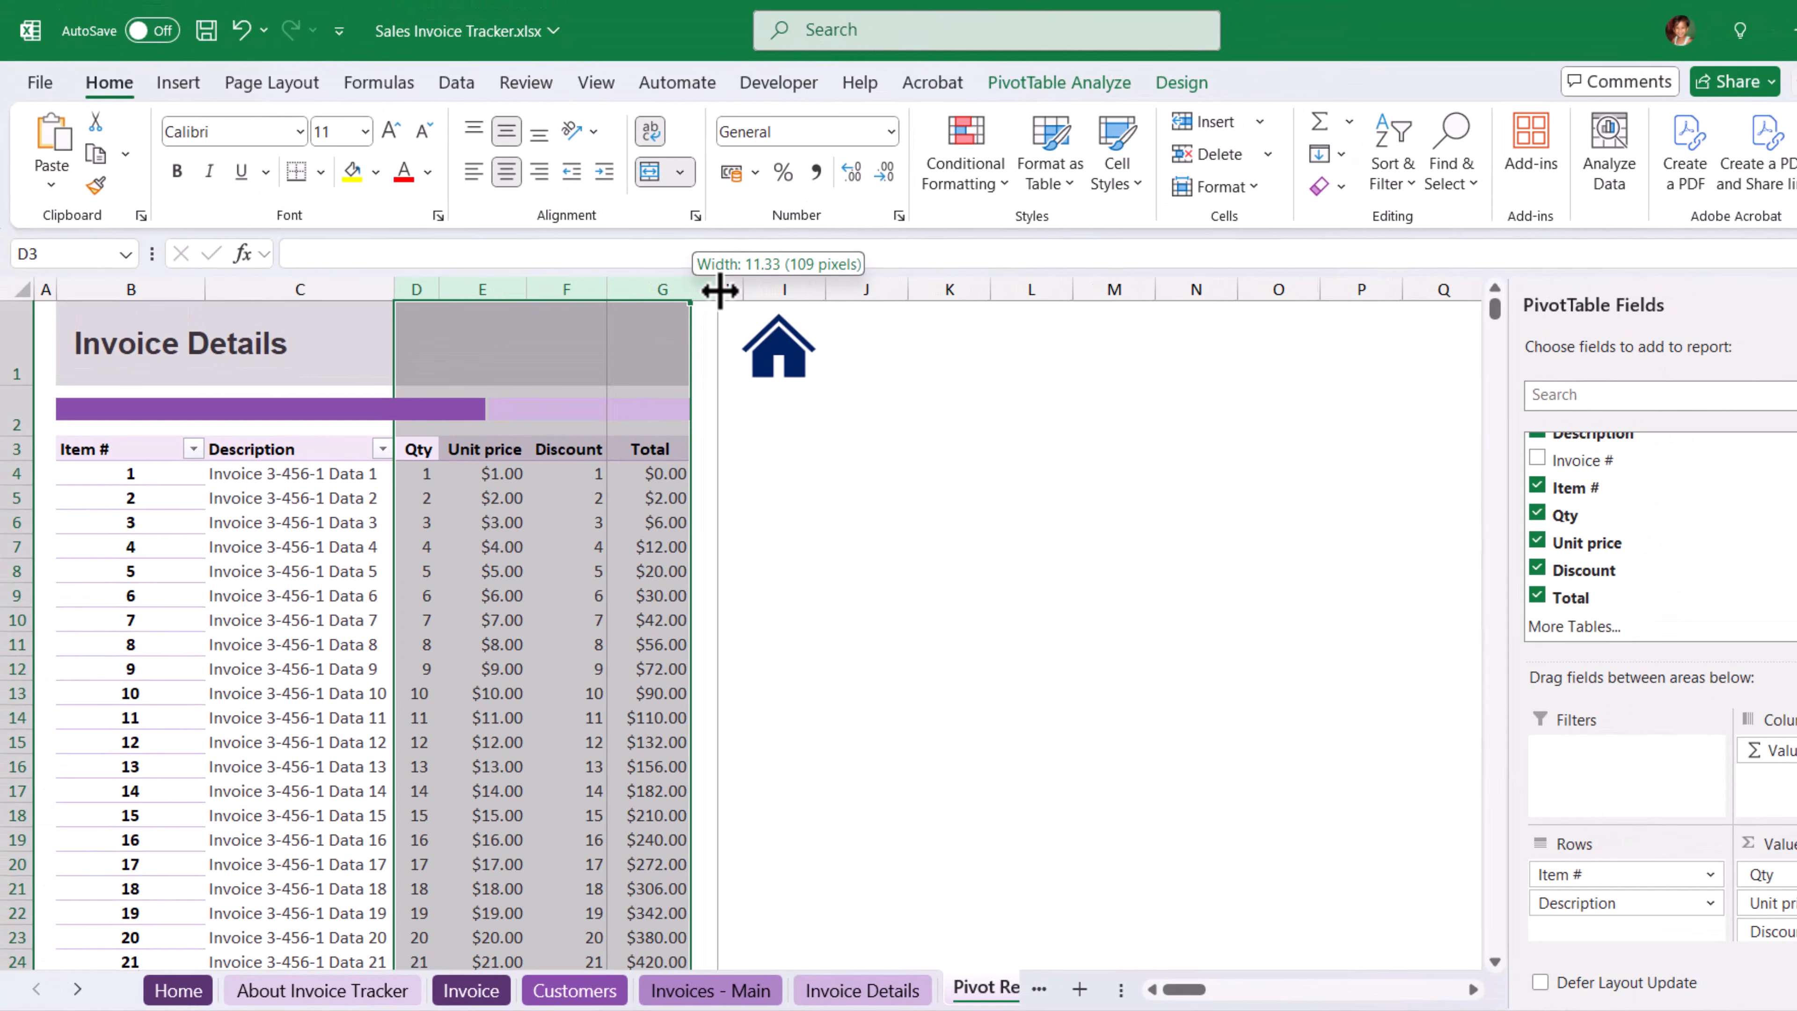
click(573, 522)
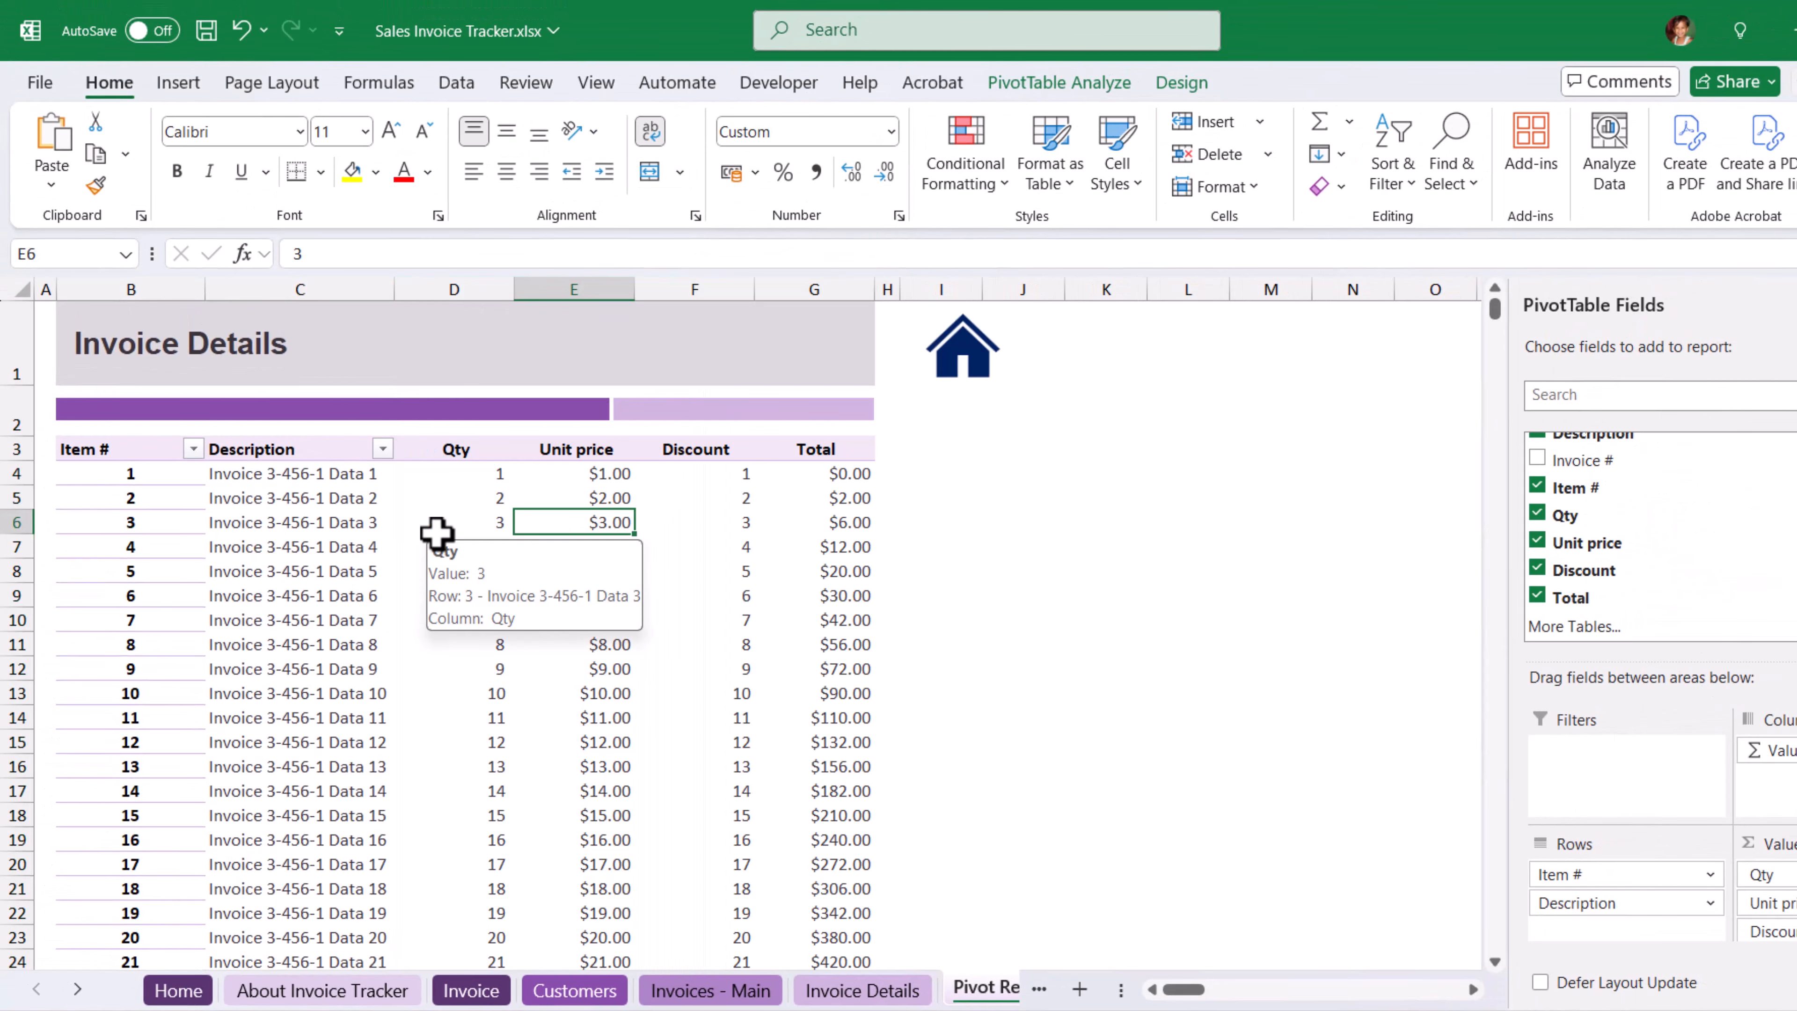
right_click(487, 522)
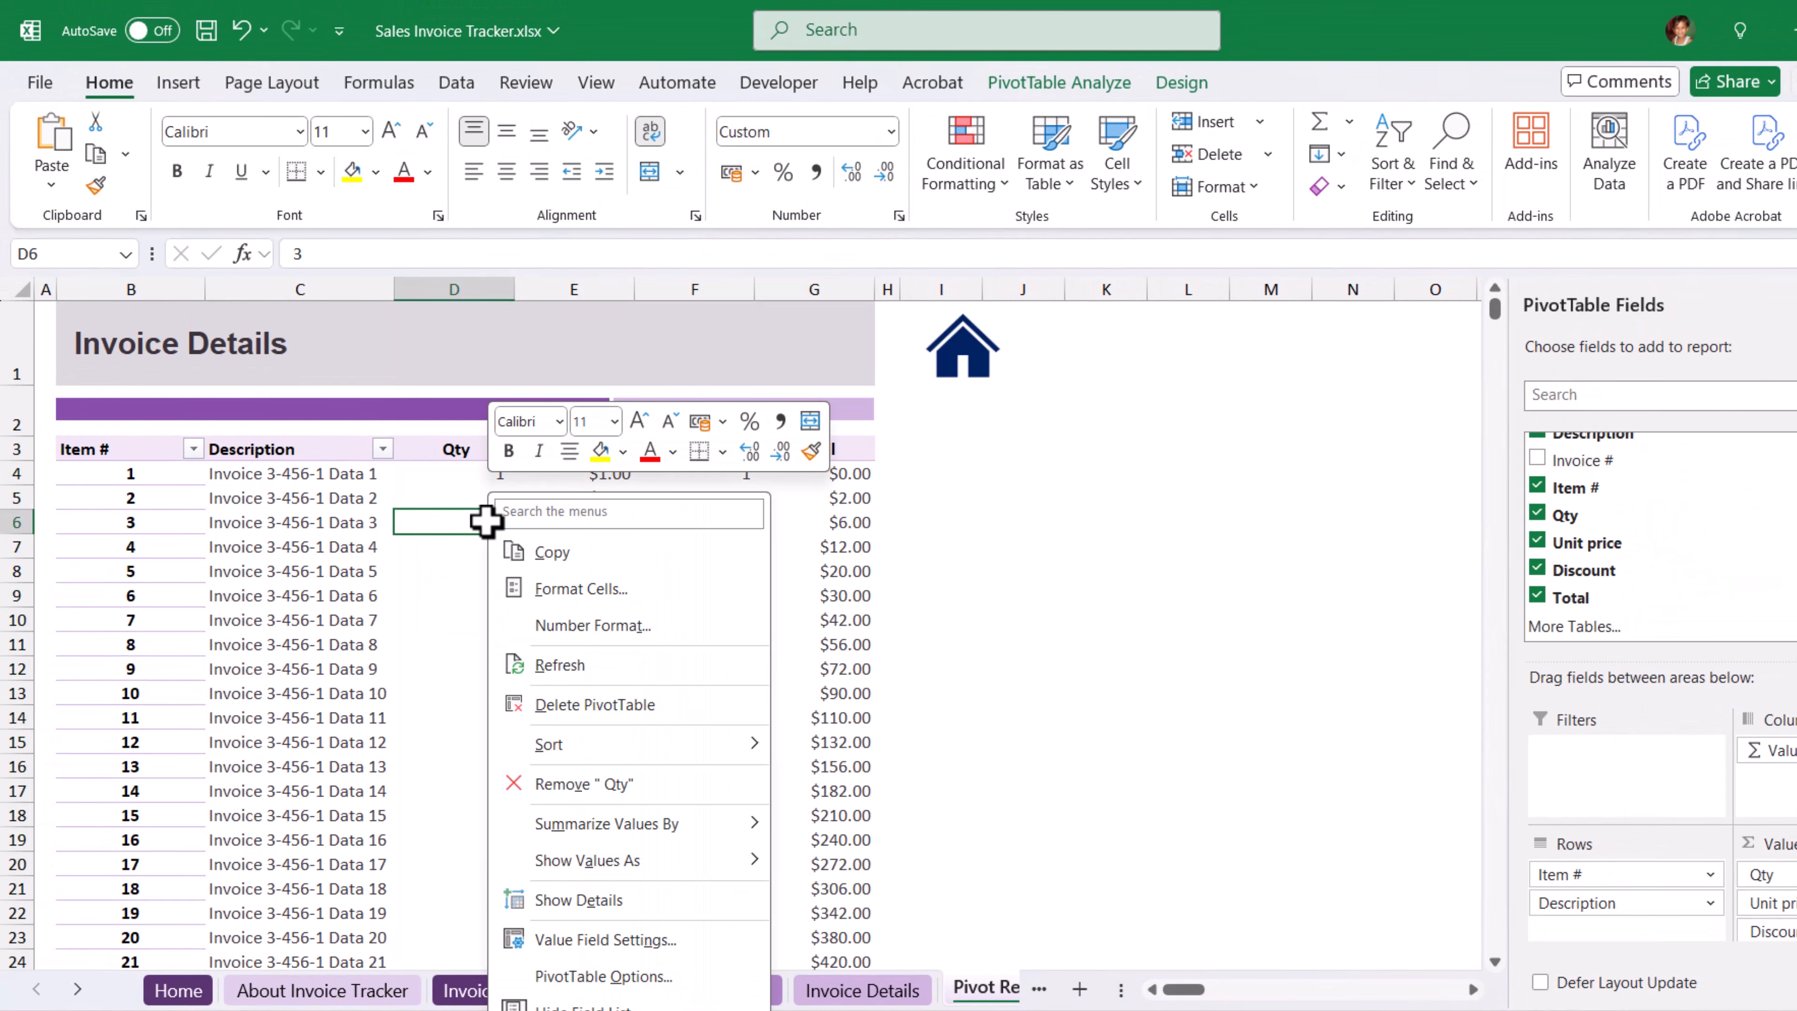
click(560, 665)
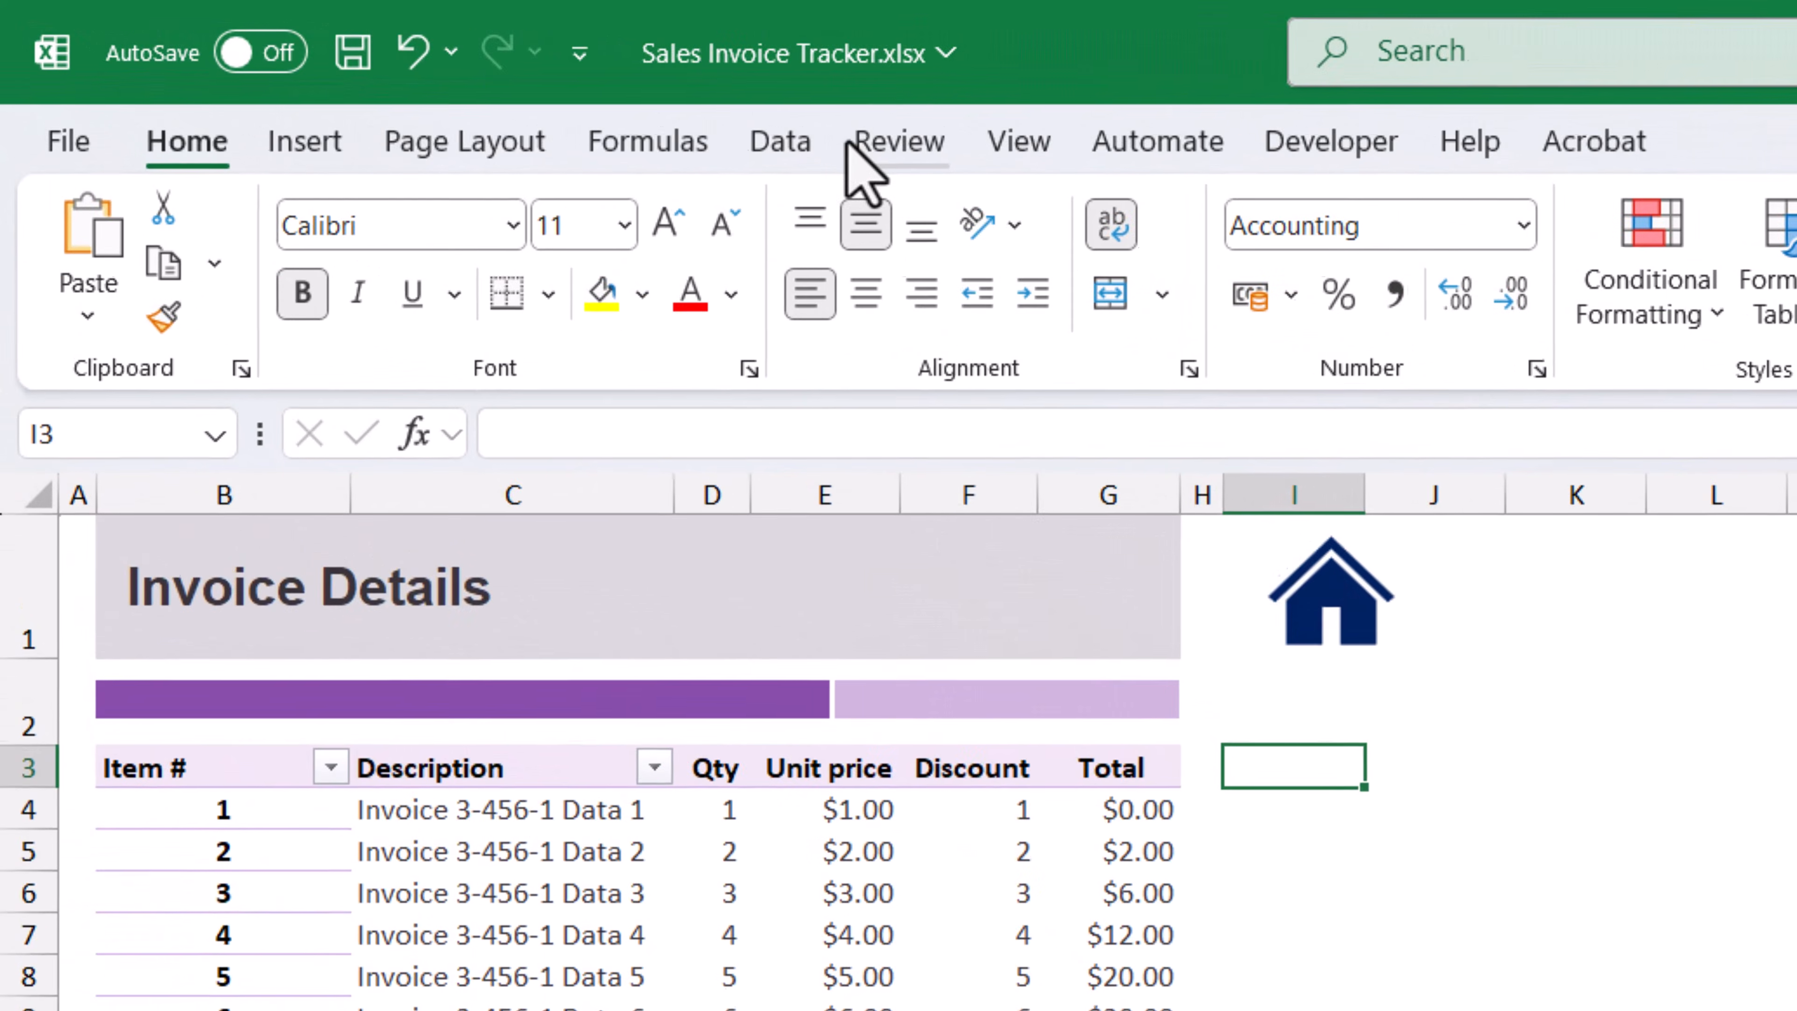
Check the workbook's performance and optimize the cells on all listed sheets.
click(893, 149)
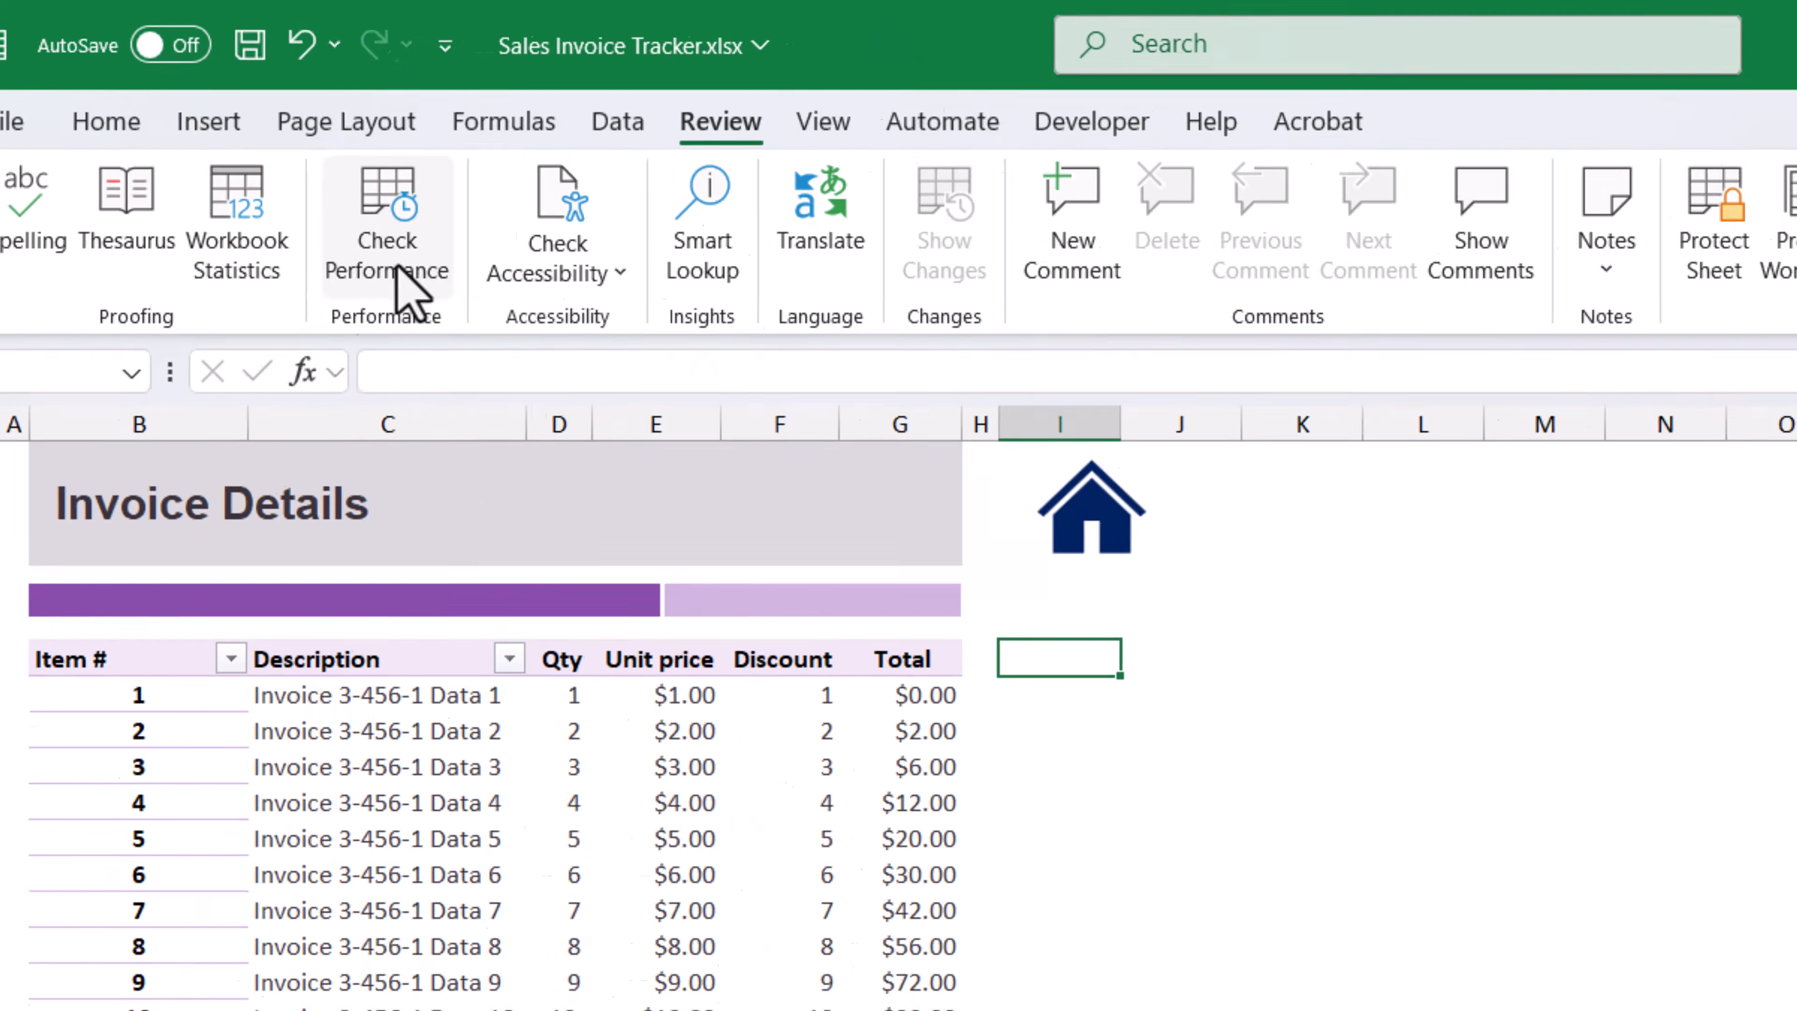
click(527, 313)
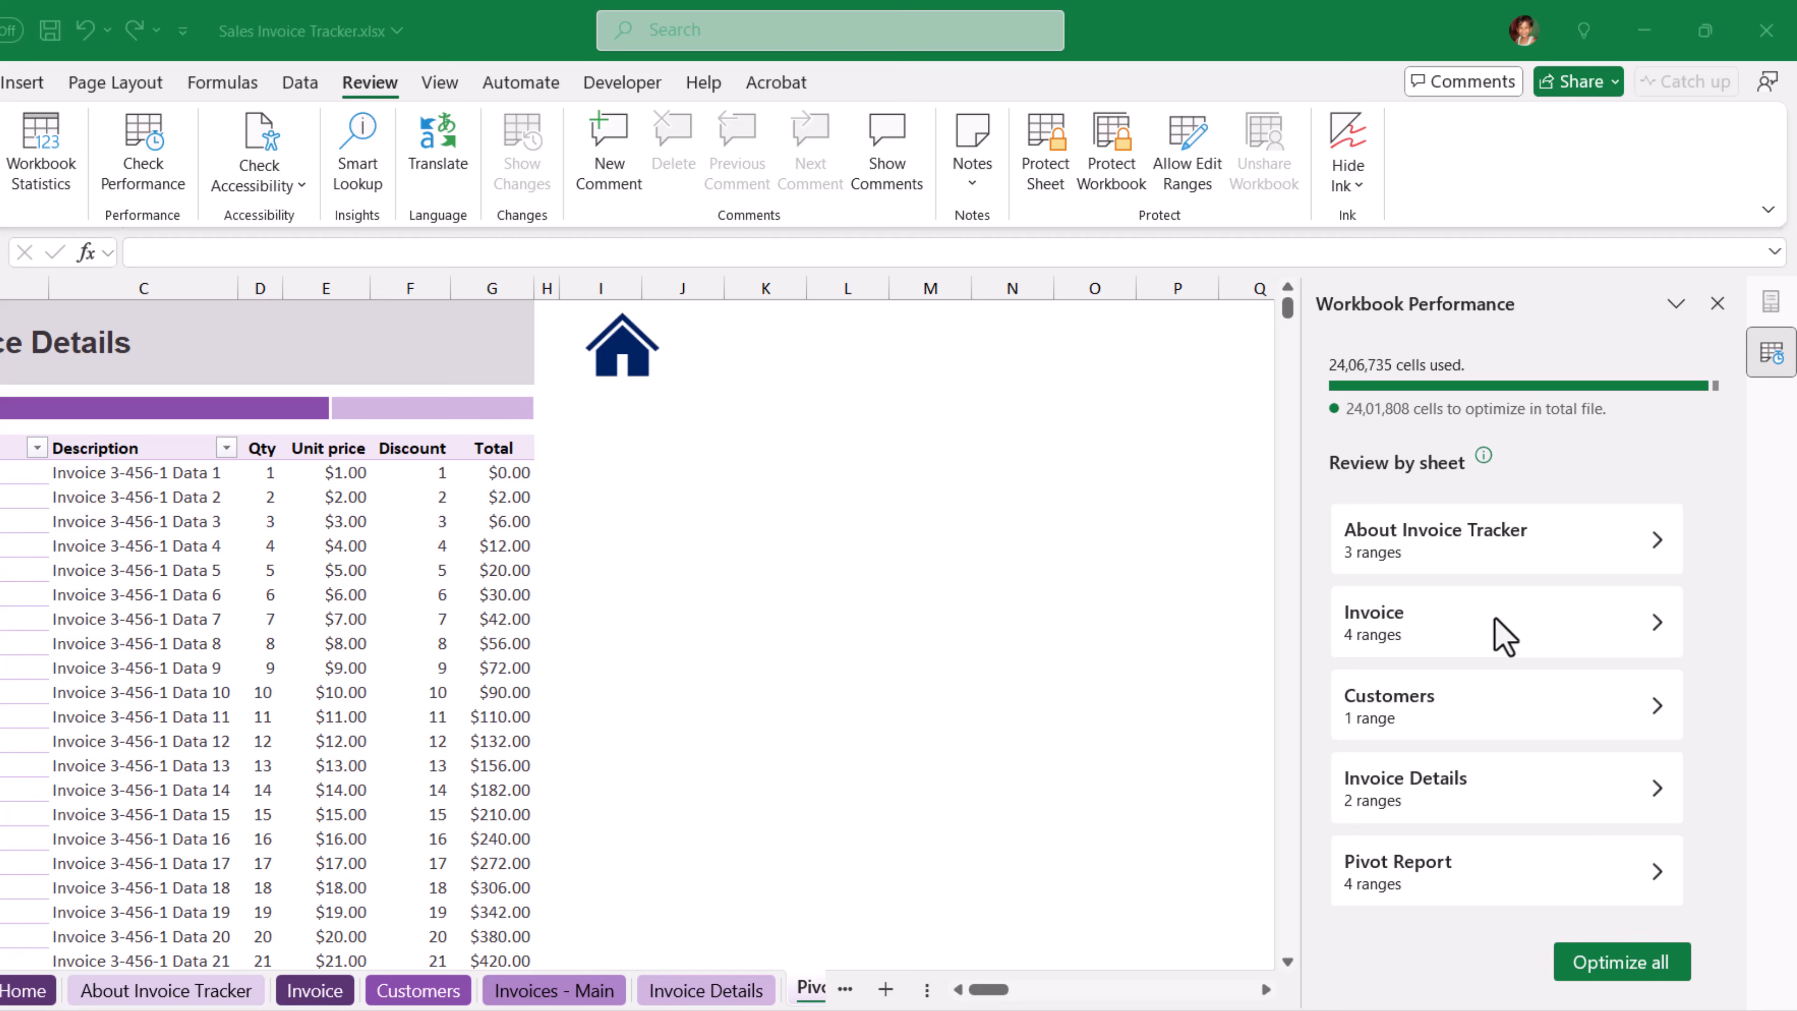
click(1645, 972)
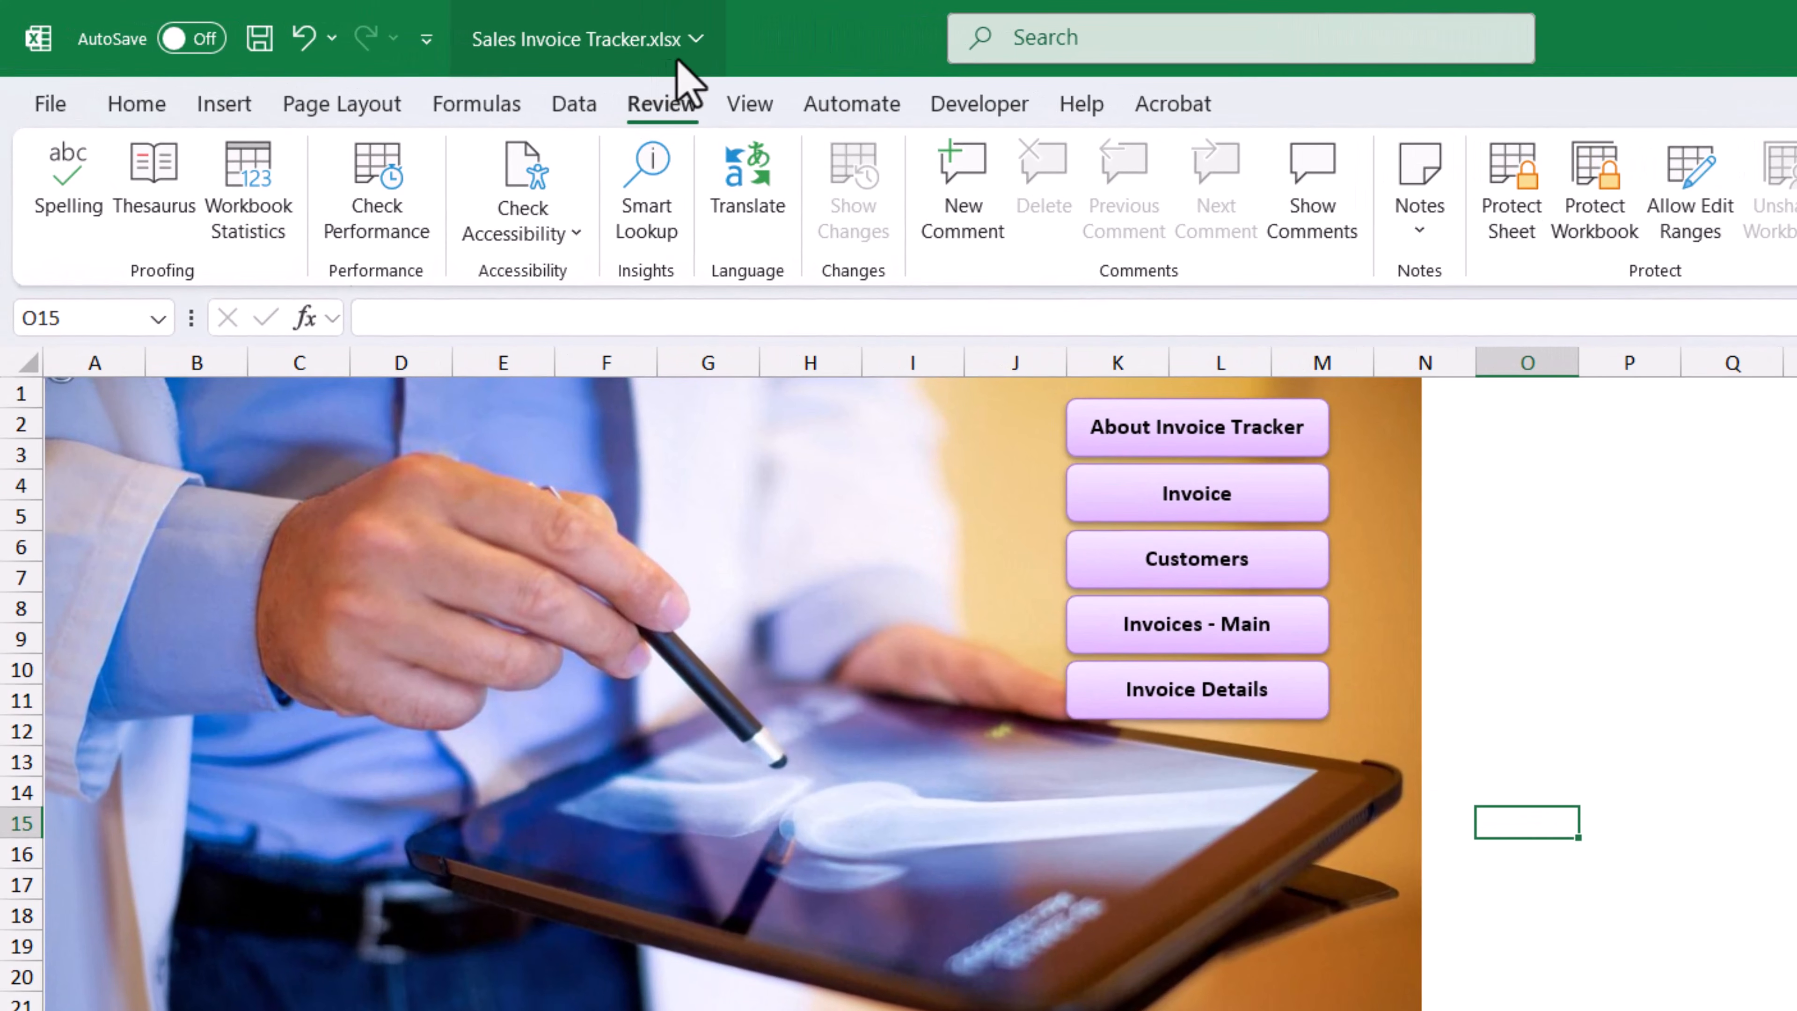
Save a copy of the workbook as Sales Invoice Tracker.xlsb in the Sales folder, using the Excel Binary Workbook format.
click(51, 106)
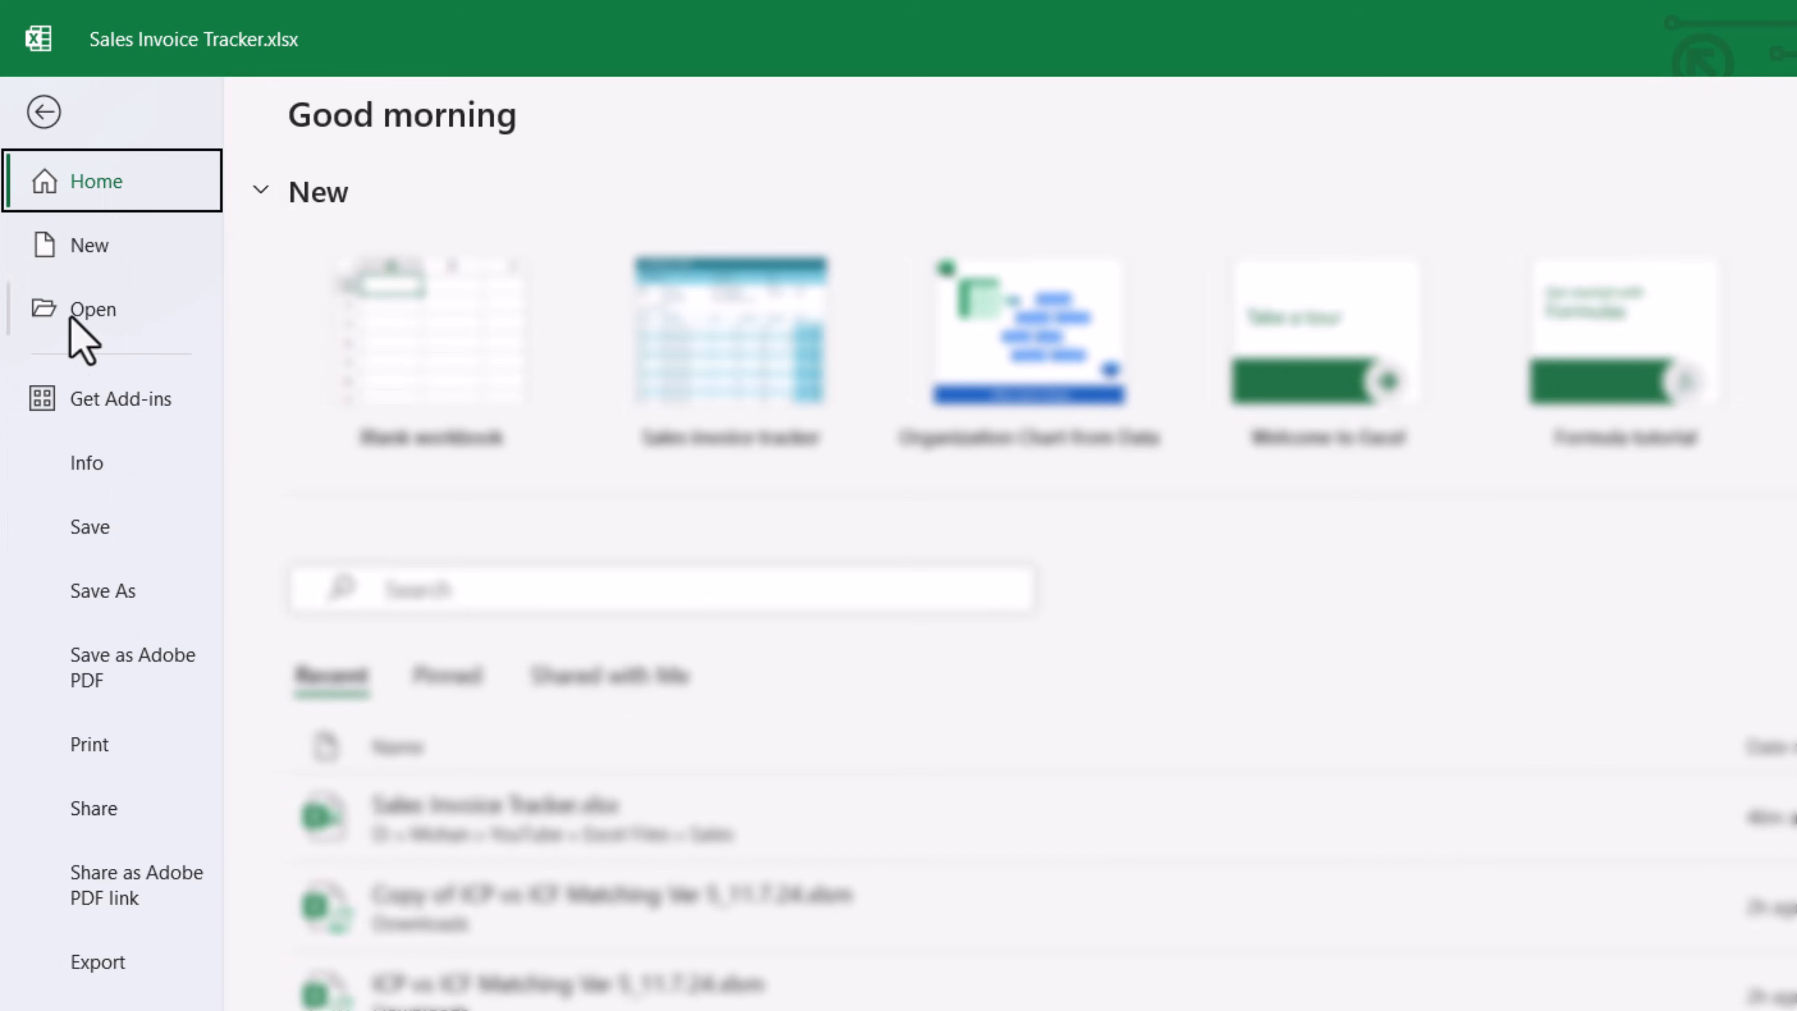
click(110, 598)
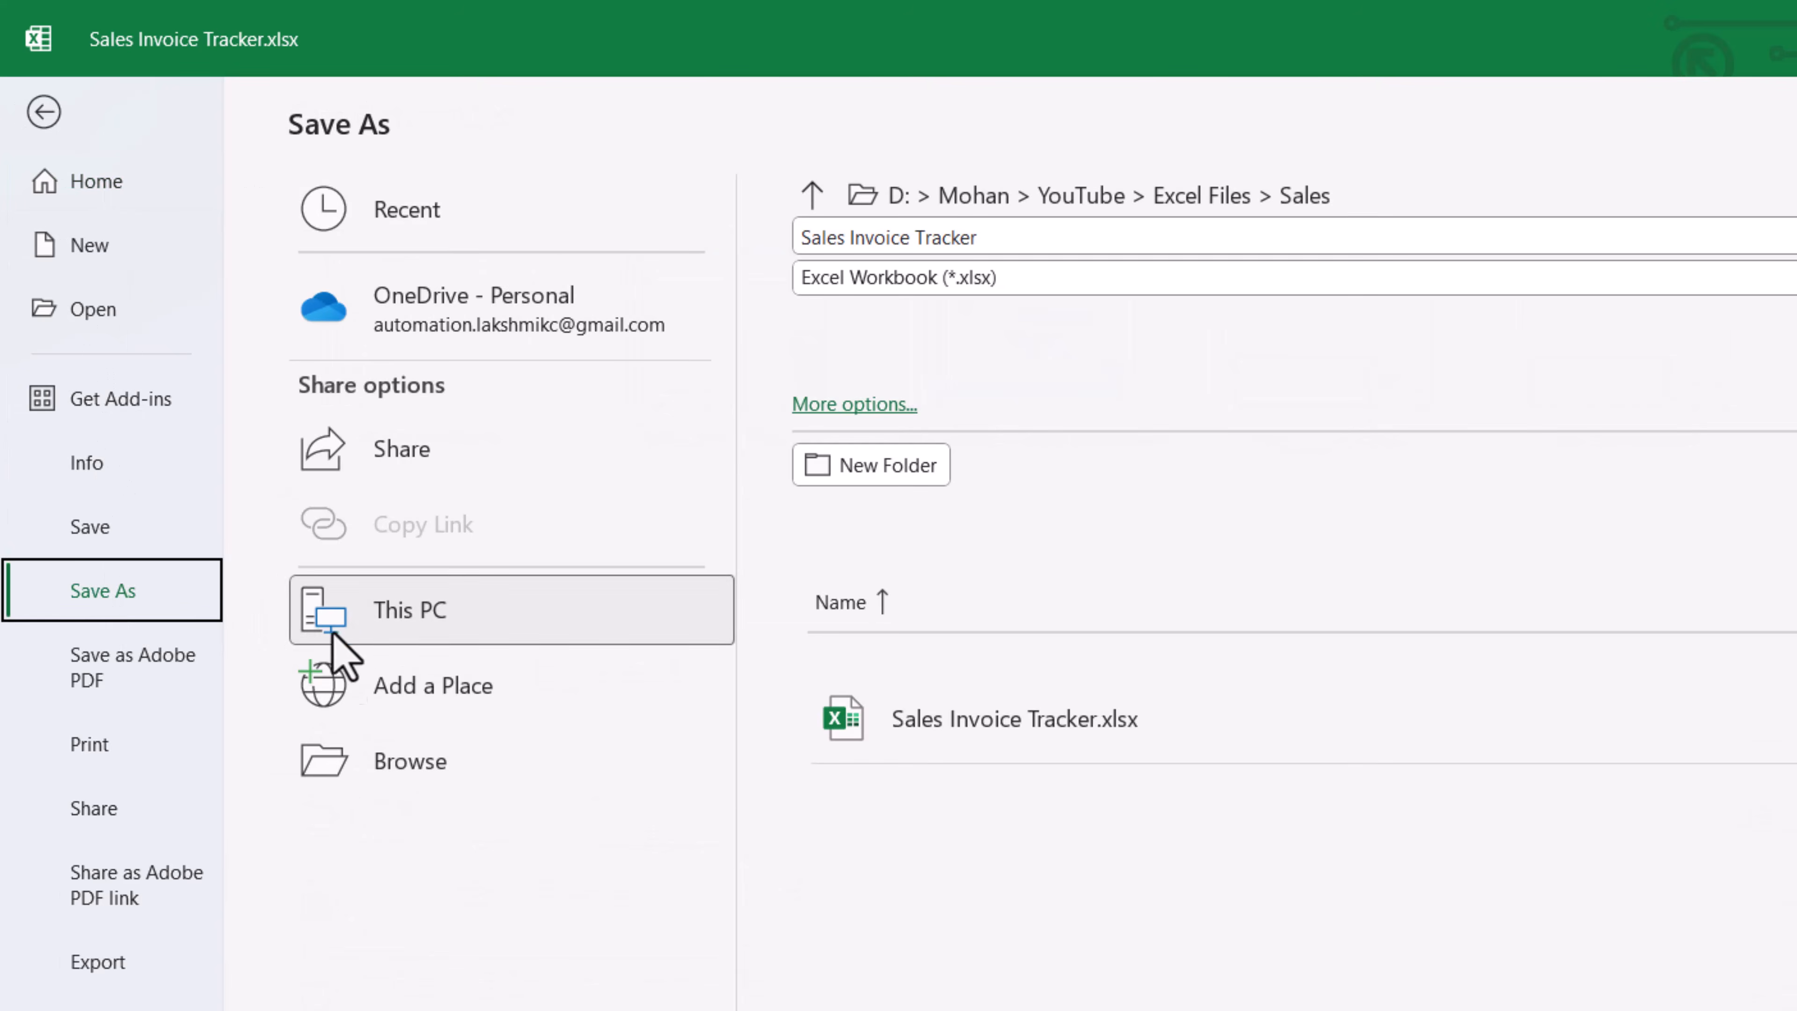
click(416, 772)
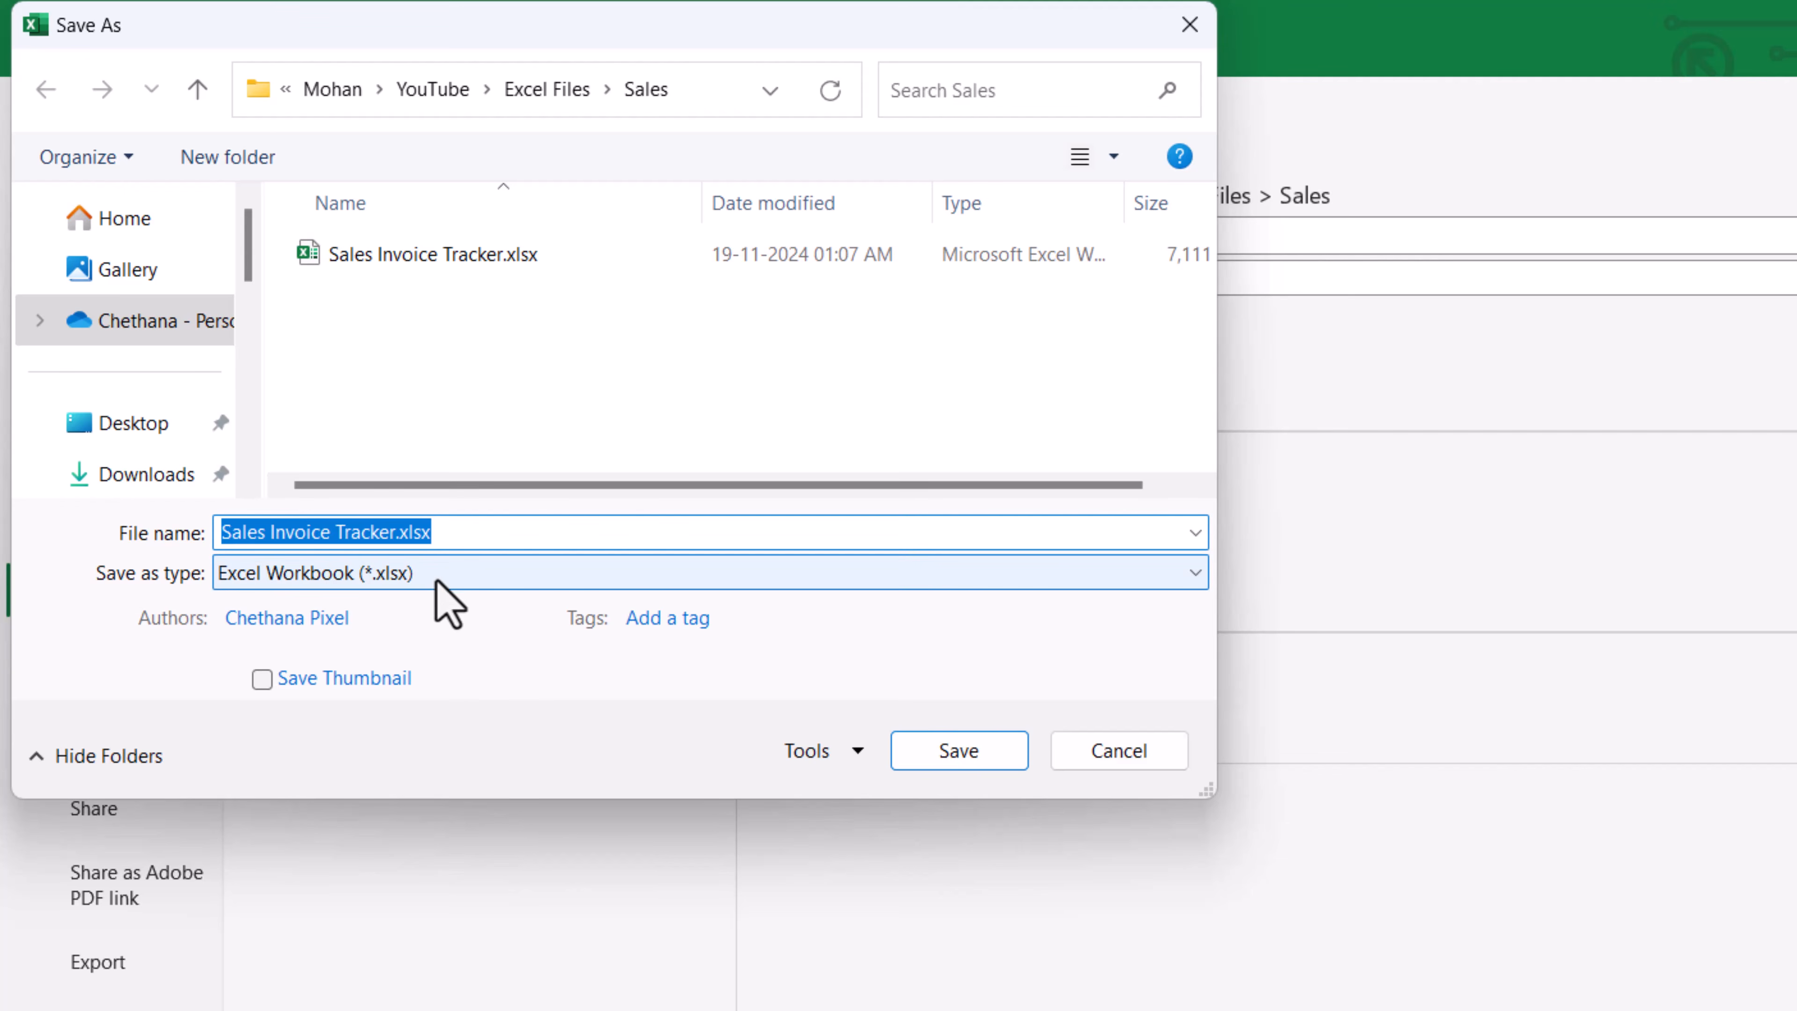
click(435, 575)
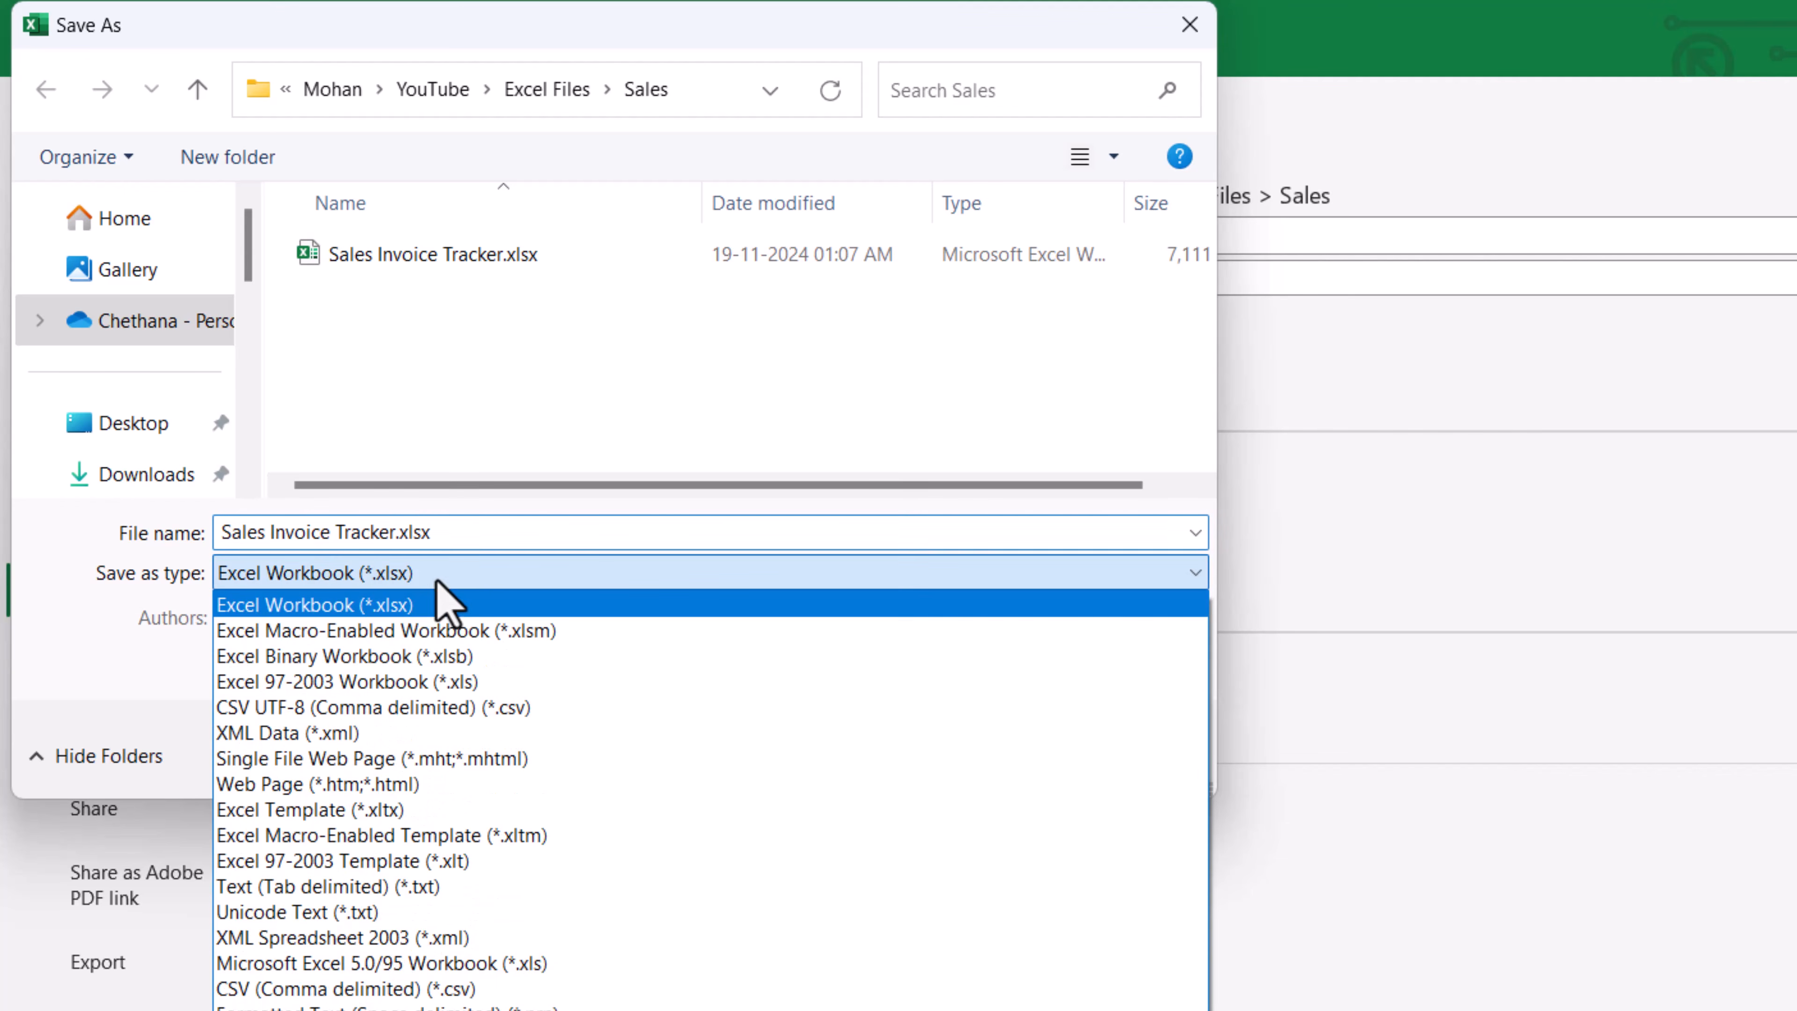
click(447, 657)
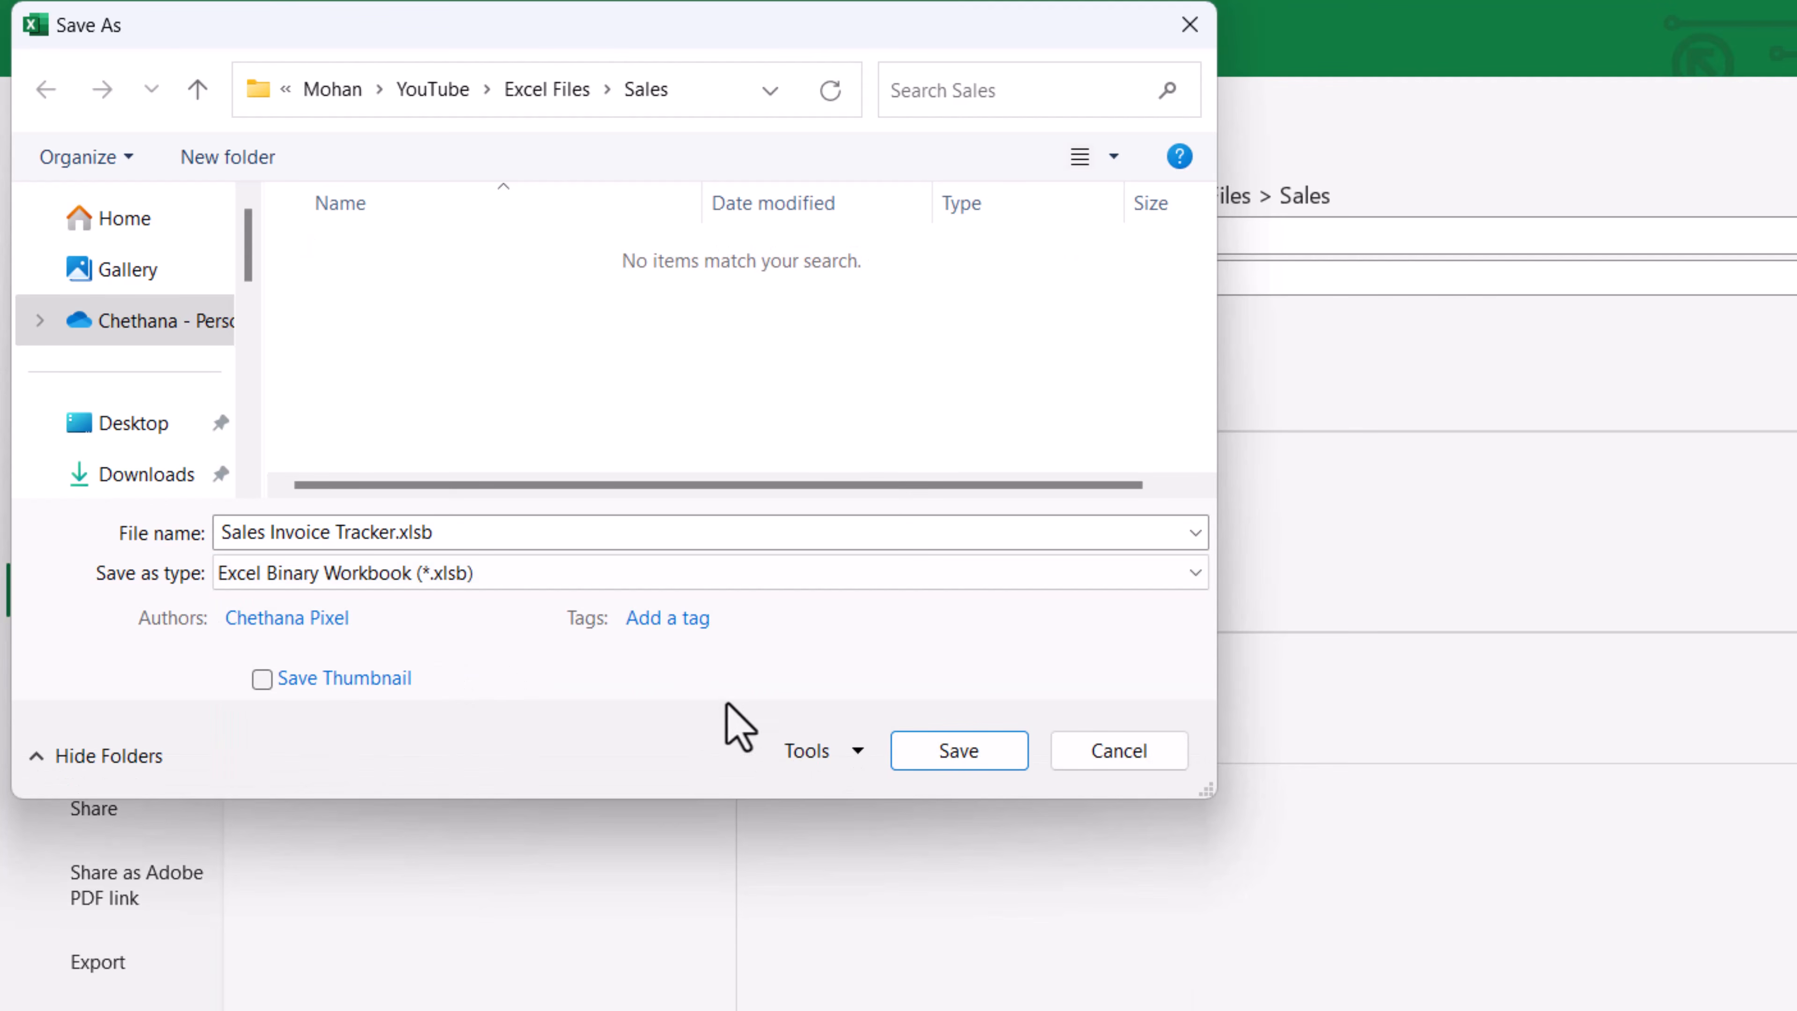
click(922, 763)
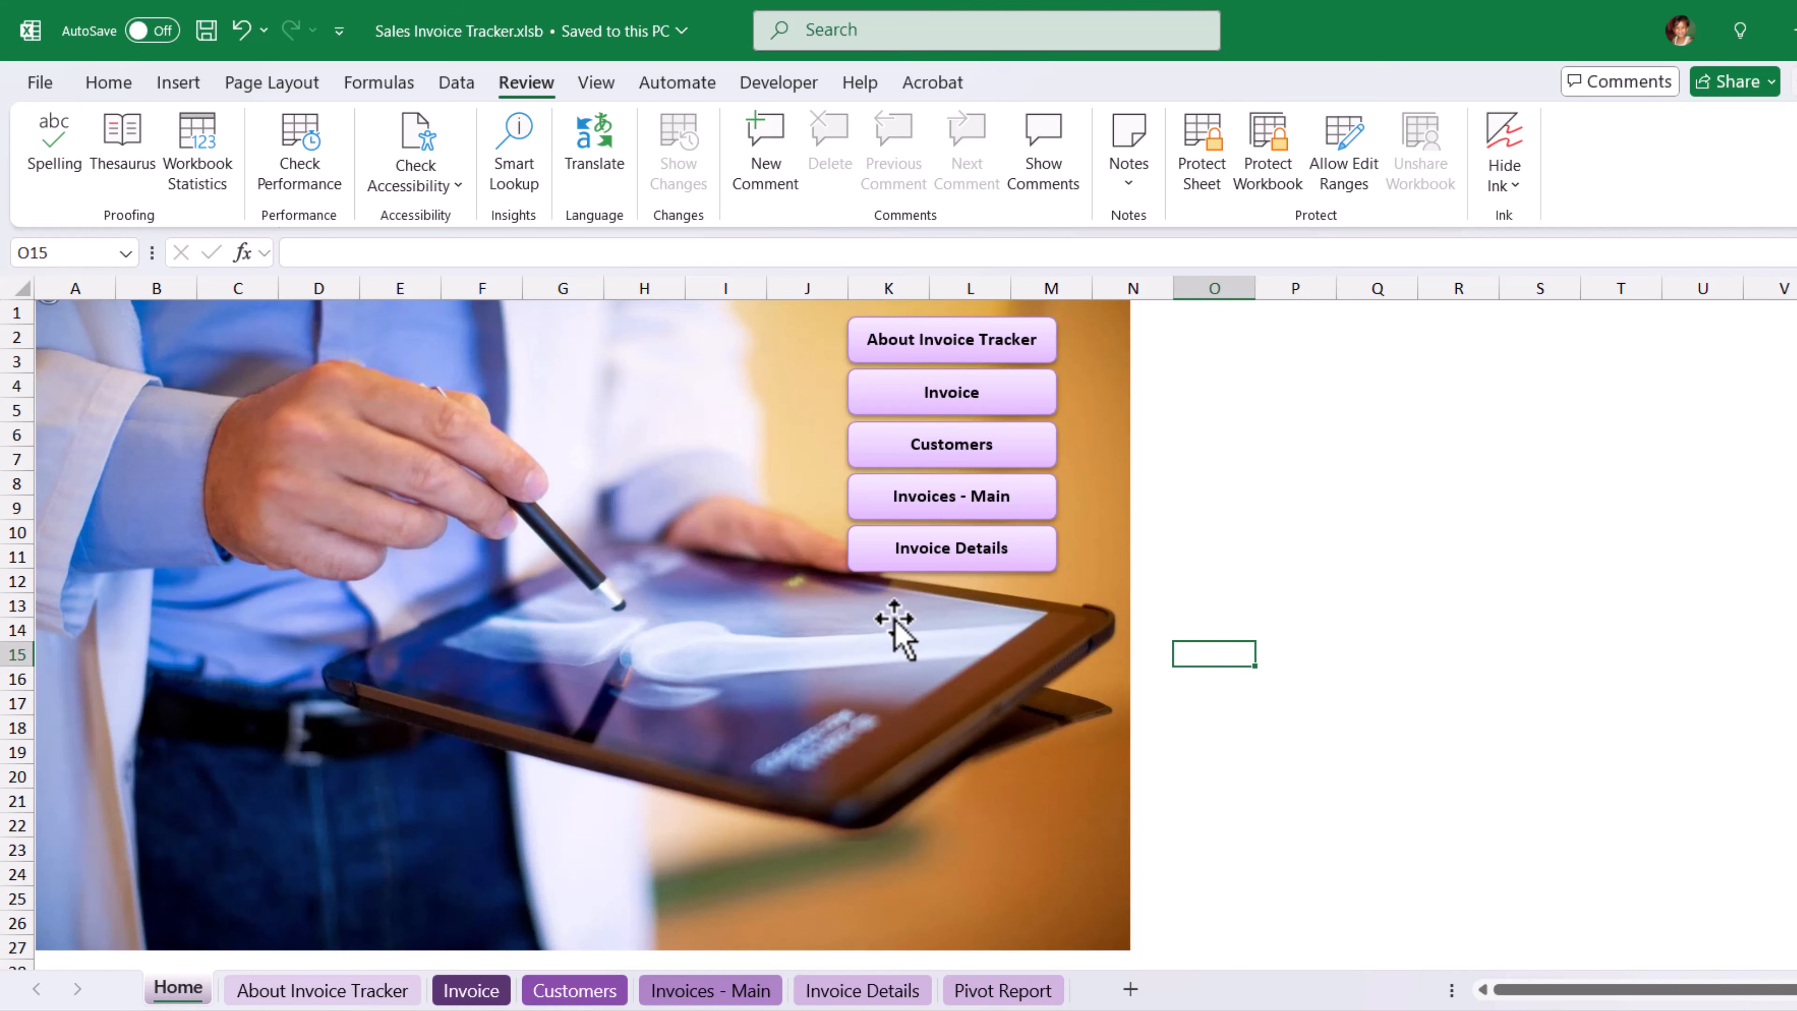
Switch to the Sales folder in File Explorer and compare the file sizes of Sales Invoice Tracker.xlsb and Sales Invoice Tracker.xlsx.
mouse_move(867, 1009)
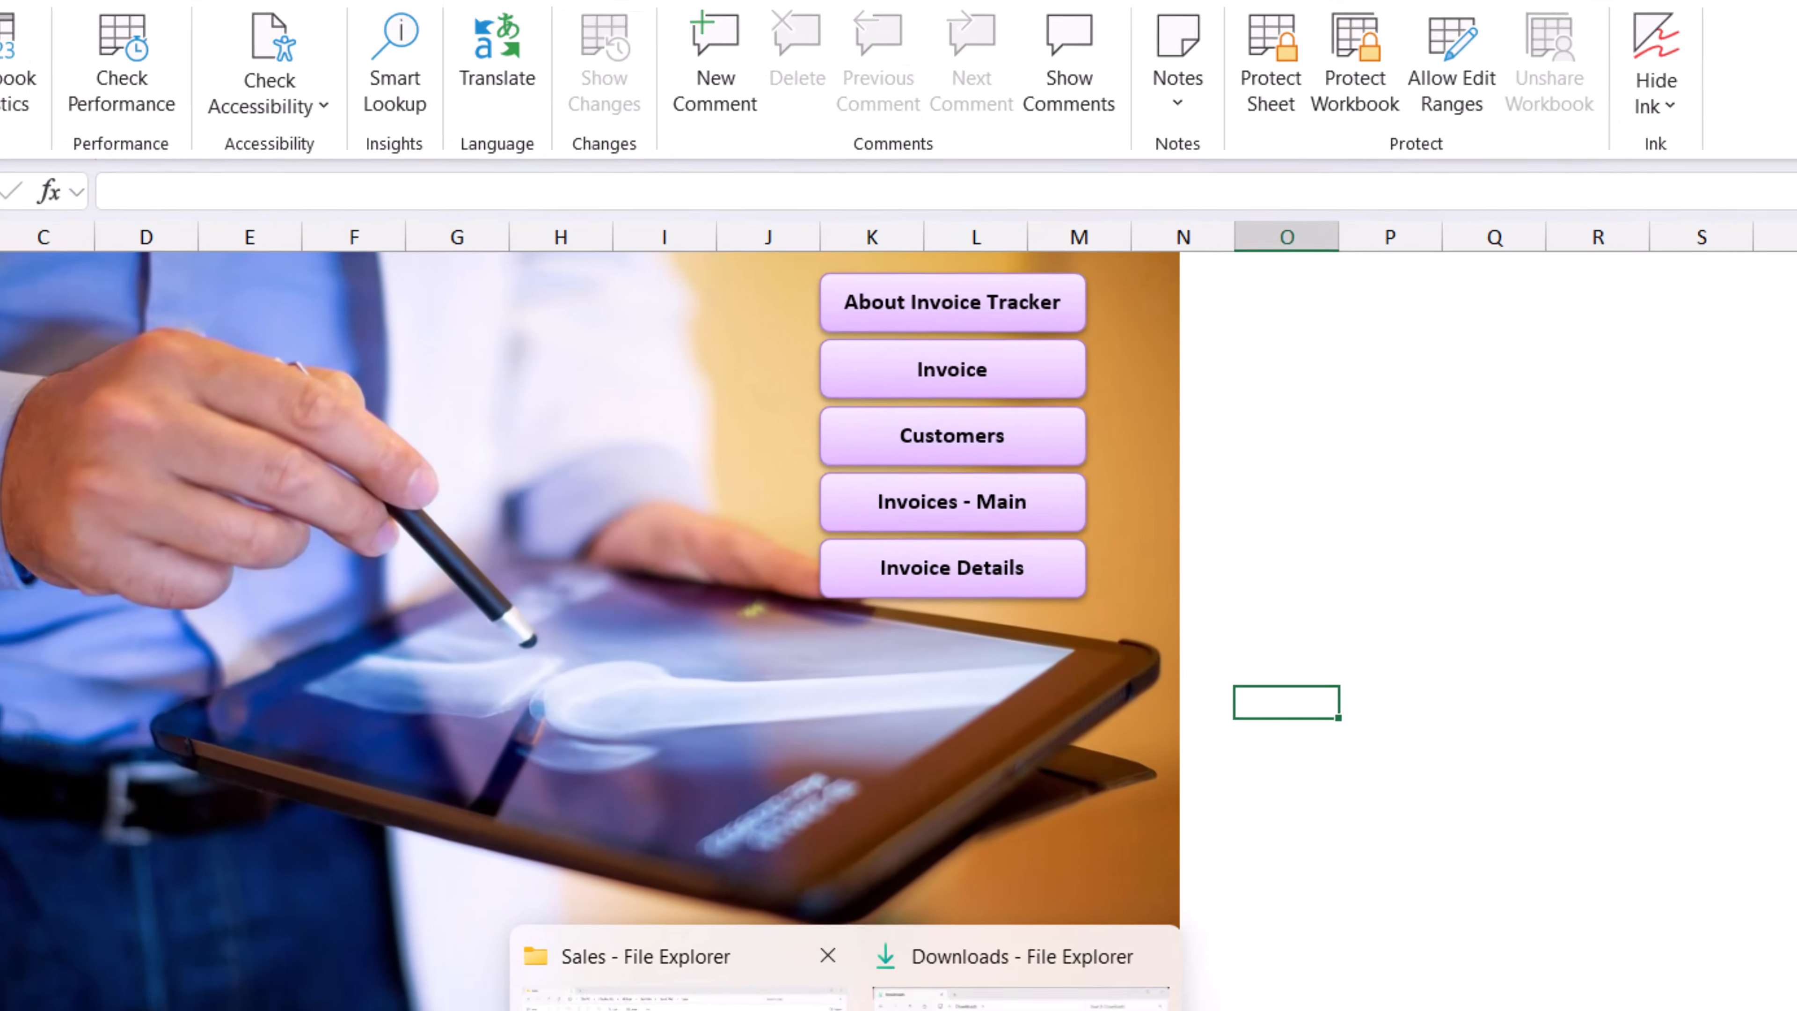
click(740, 928)
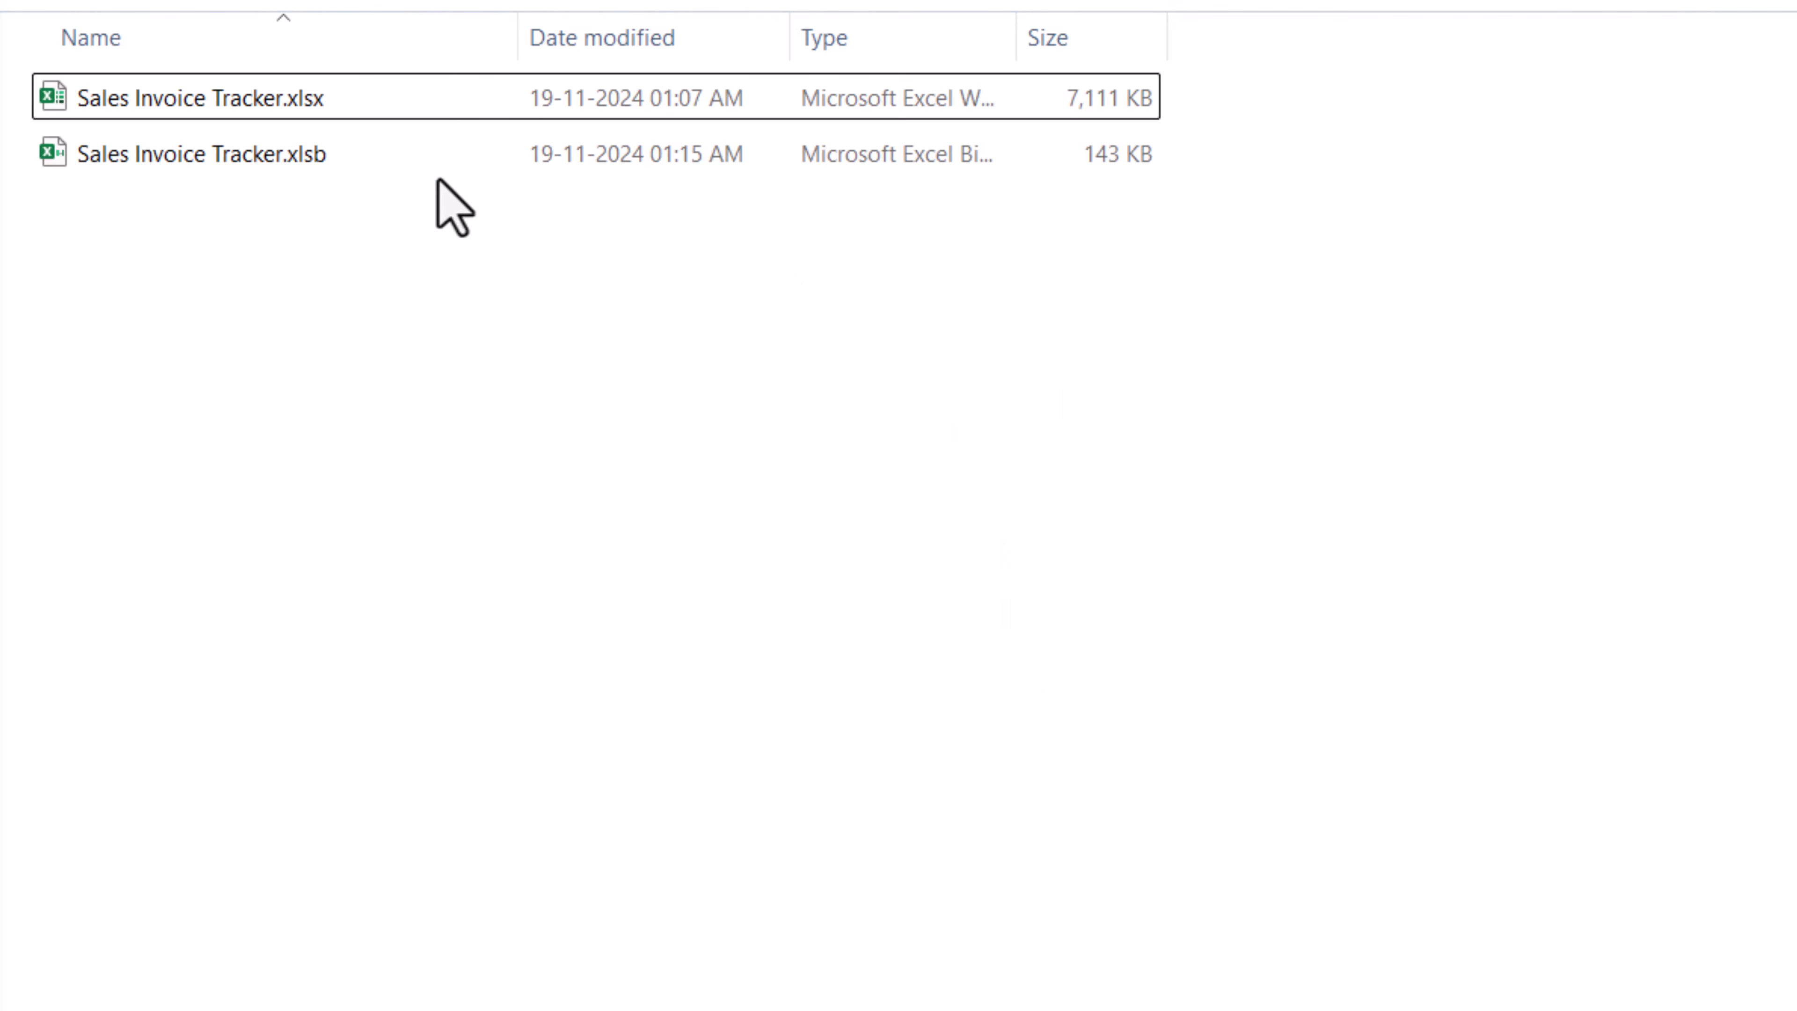
click(343, 168)
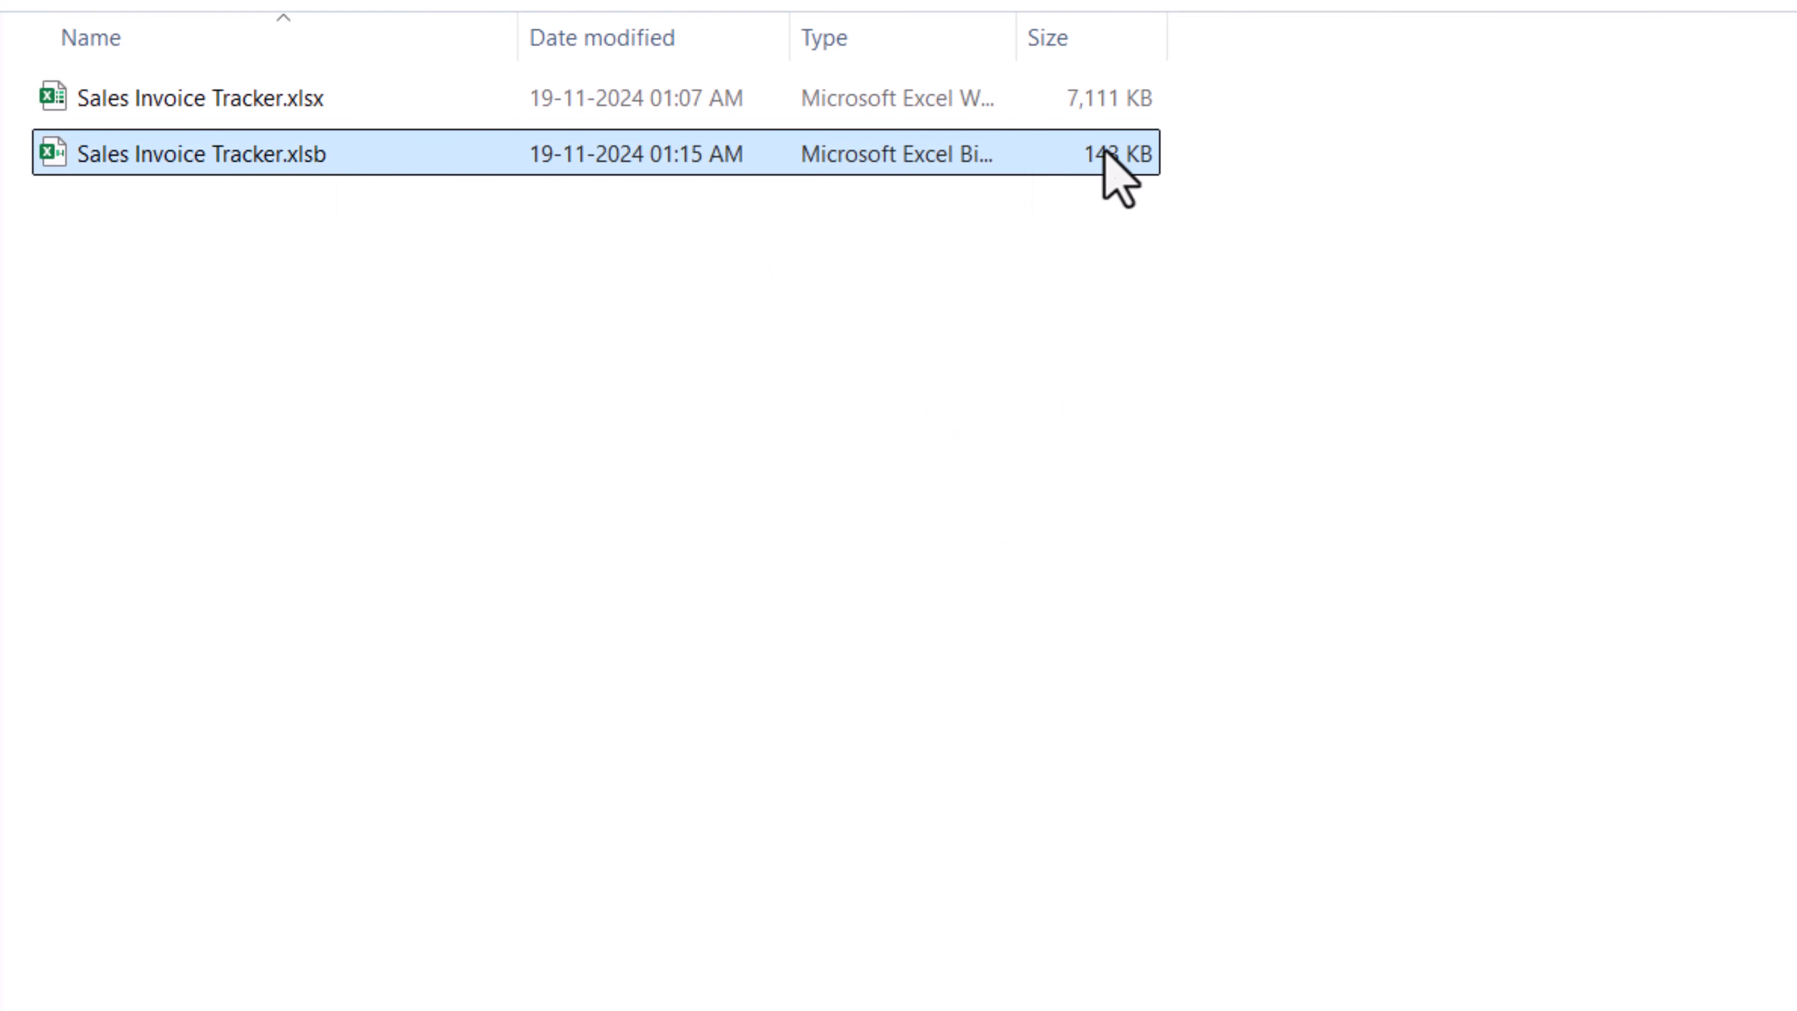
mouse_move(1086, 116)
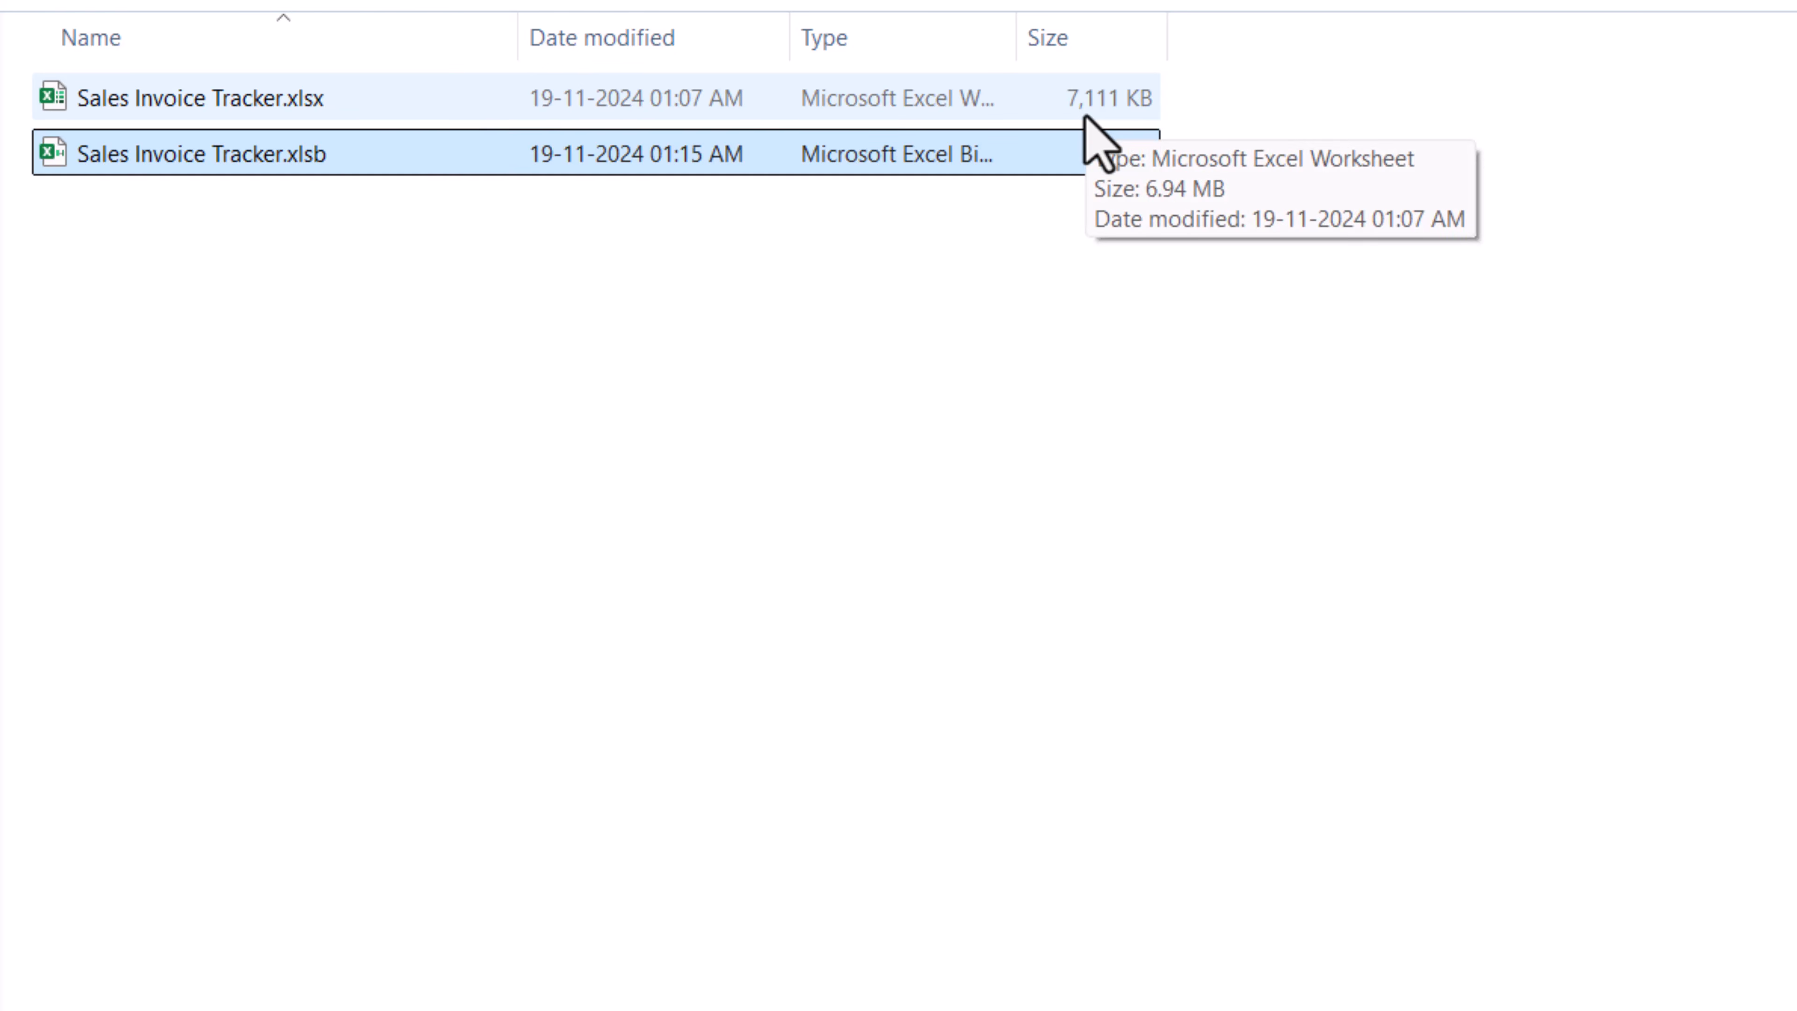